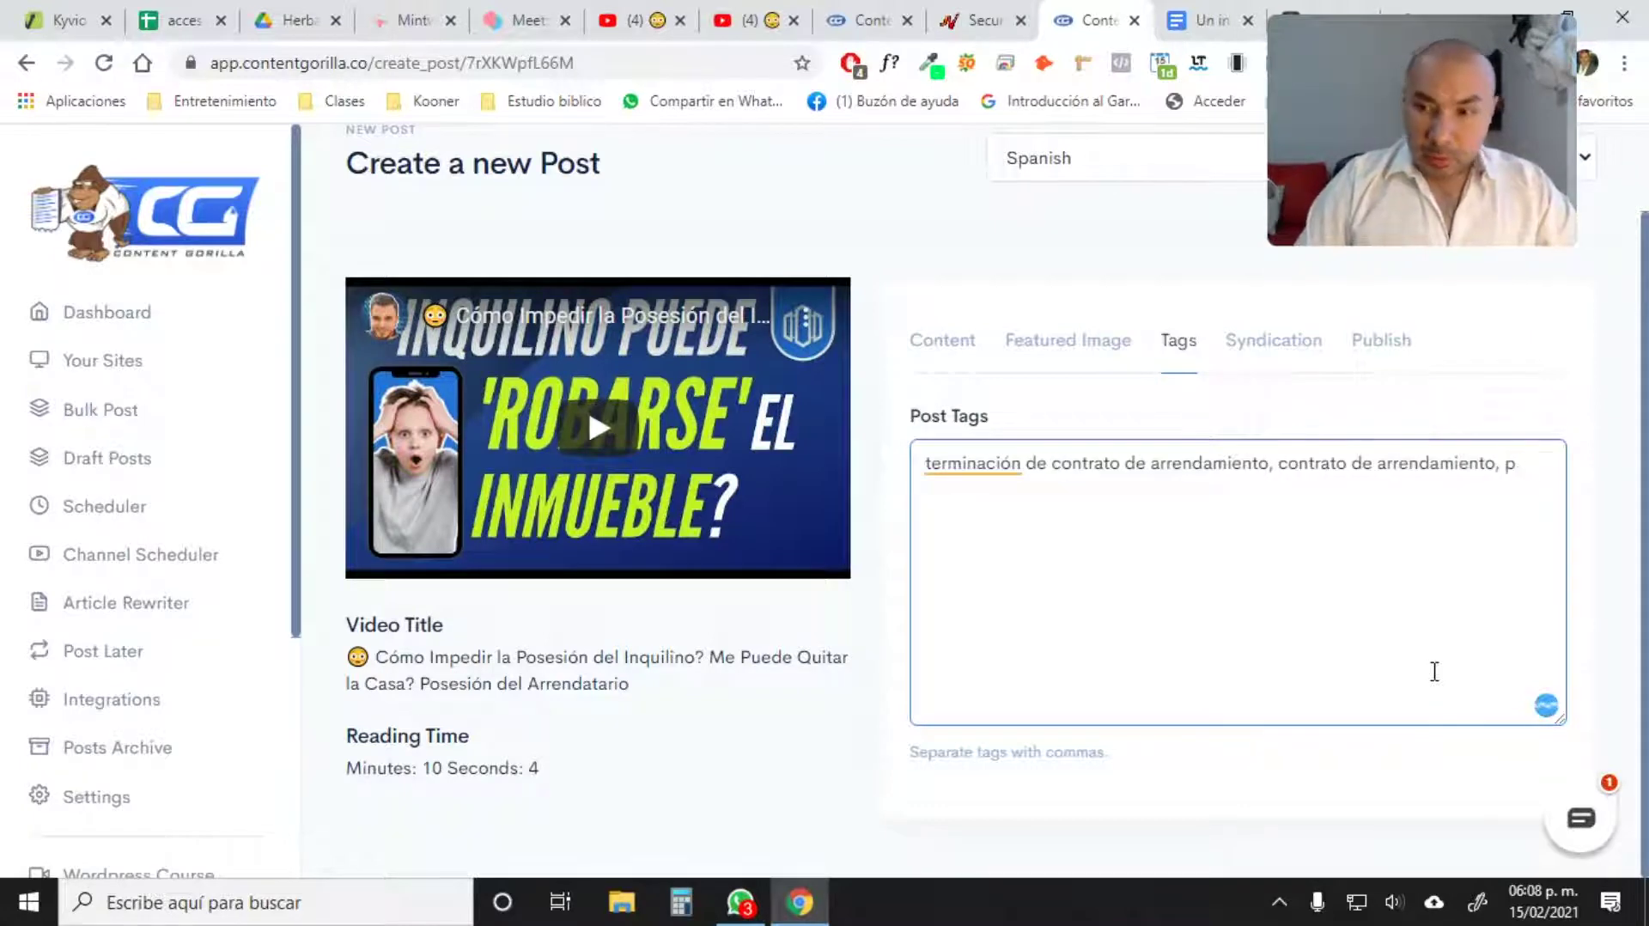
# Add the tags póliza jurídica, arrendamiento seguro, derecho inmobiliario and leyes aplicables, and capitalize the first tag as Terminación.
pyautogui.write('za jurídica, contrato')
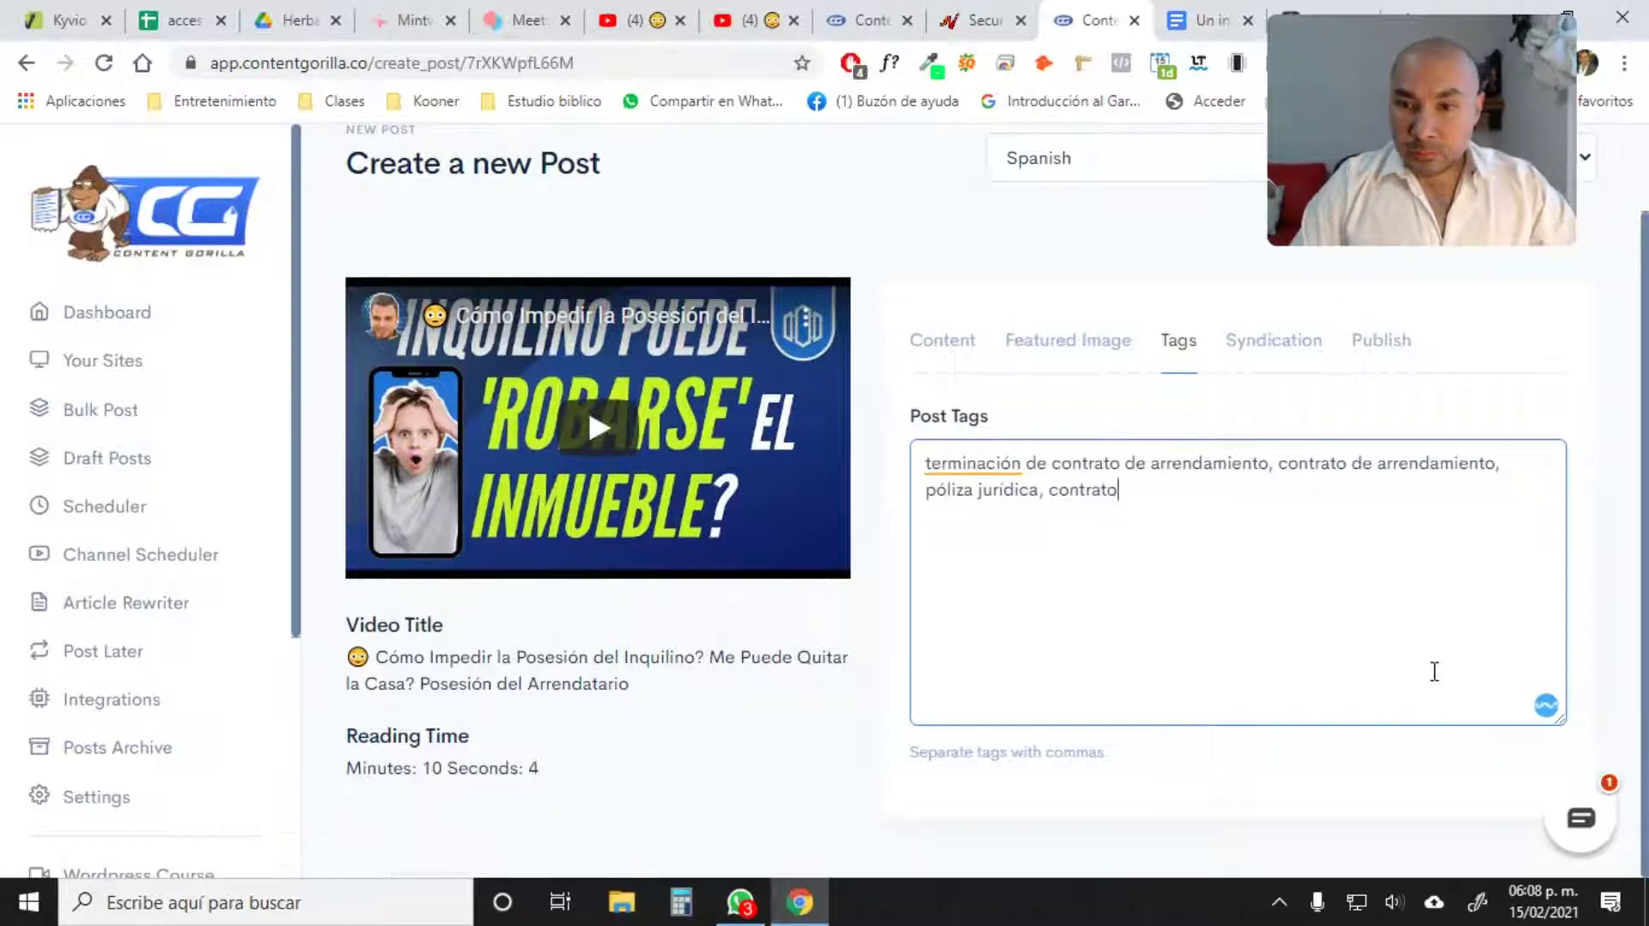
pyautogui.press('BackSpace')
pyautogui.press('BackSpace')
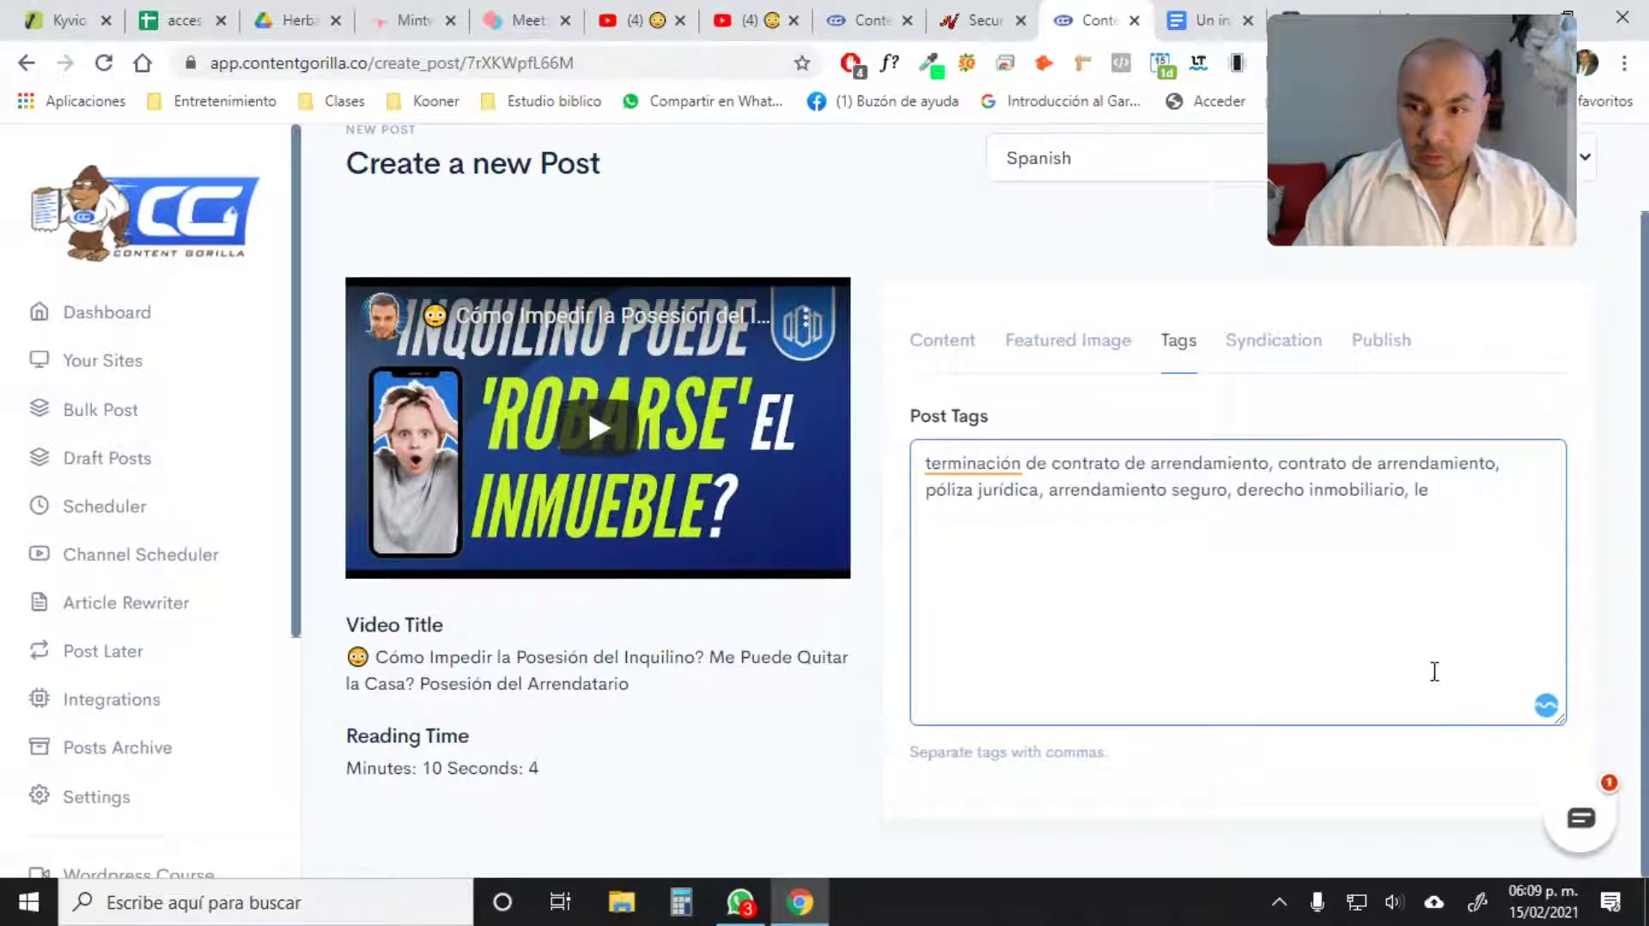
pyautogui.write('s aplicables,')
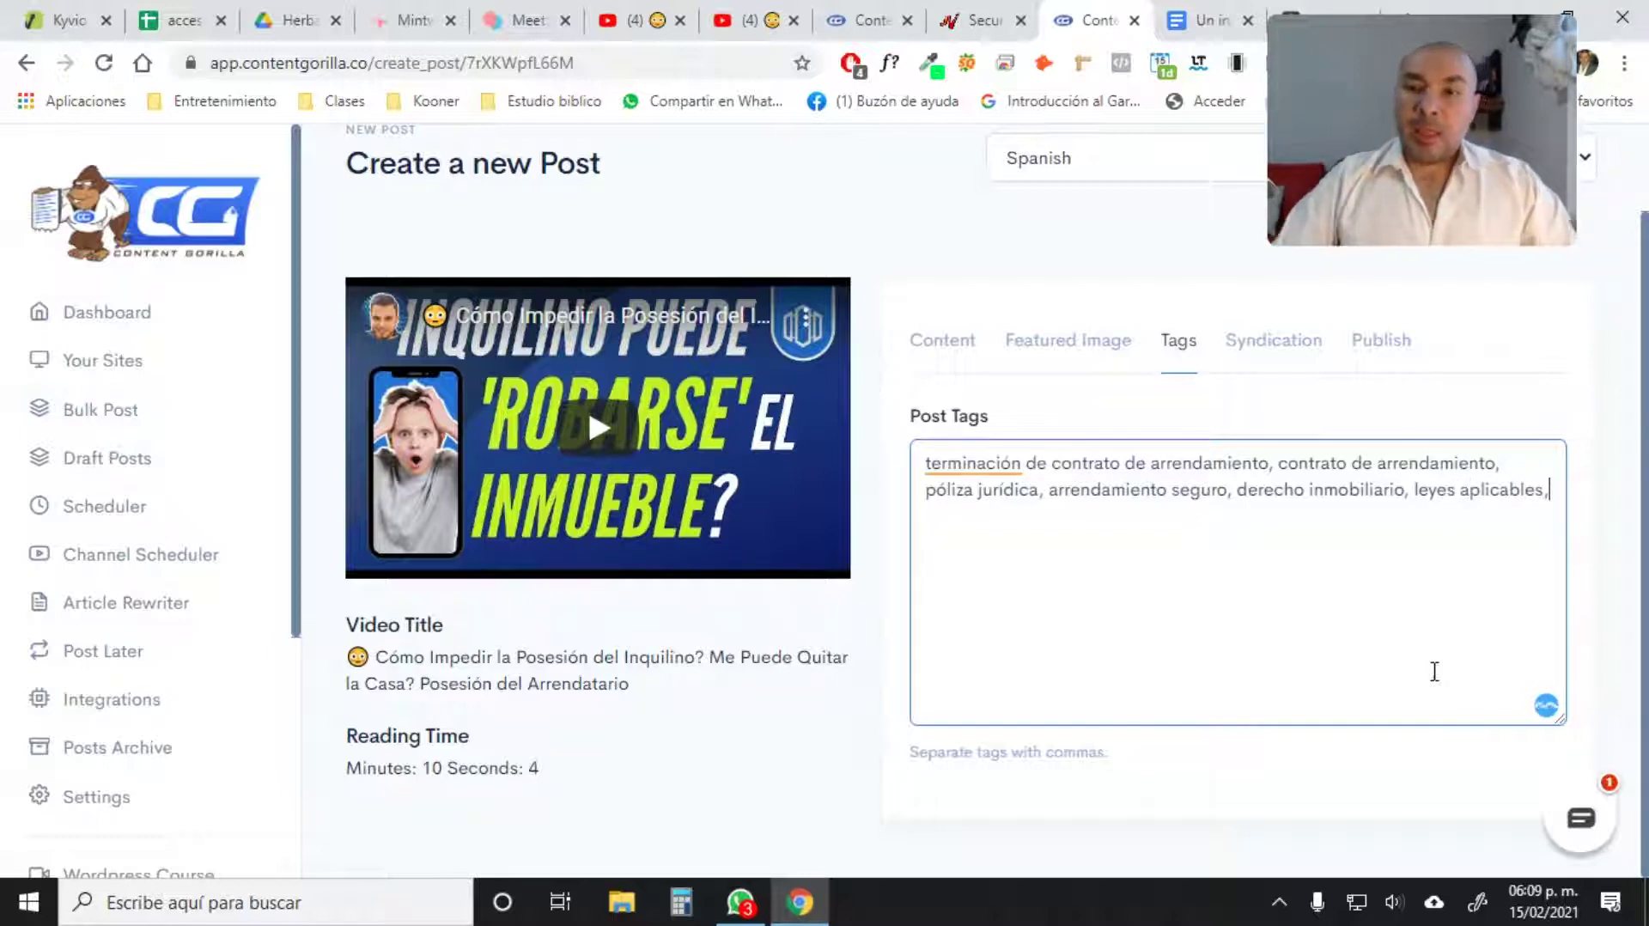
pyautogui.click(977, 465)
pyautogui.click(1017, 584)
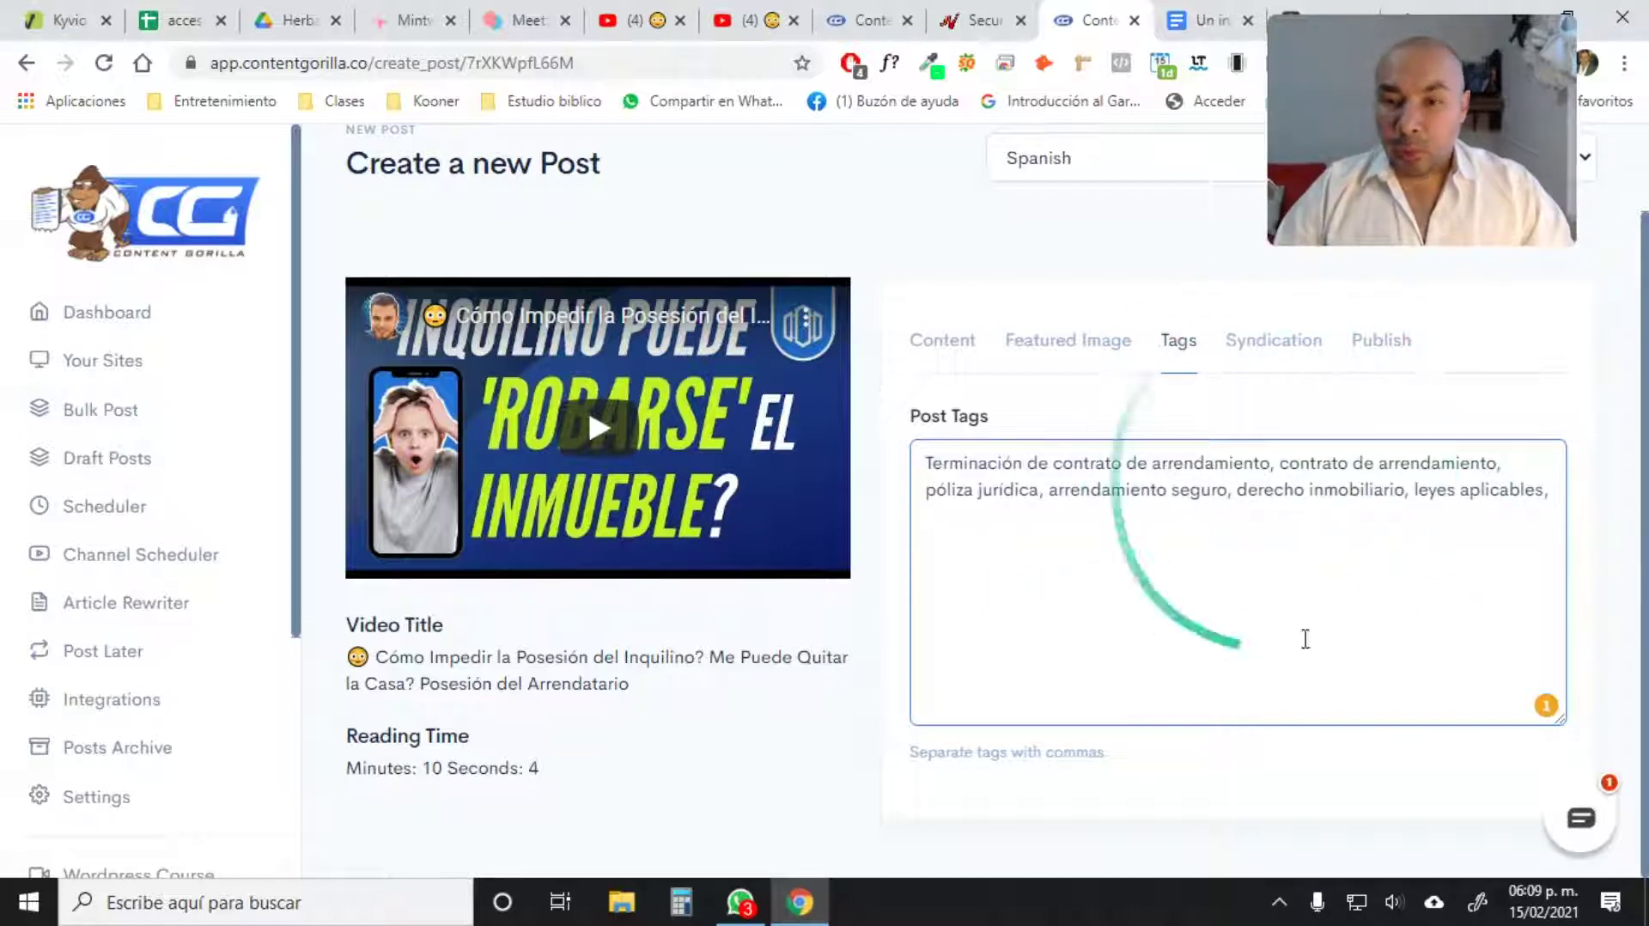
# Exclude the post link from the social post in the syndication settings.
pyautogui.click(1254, 351)
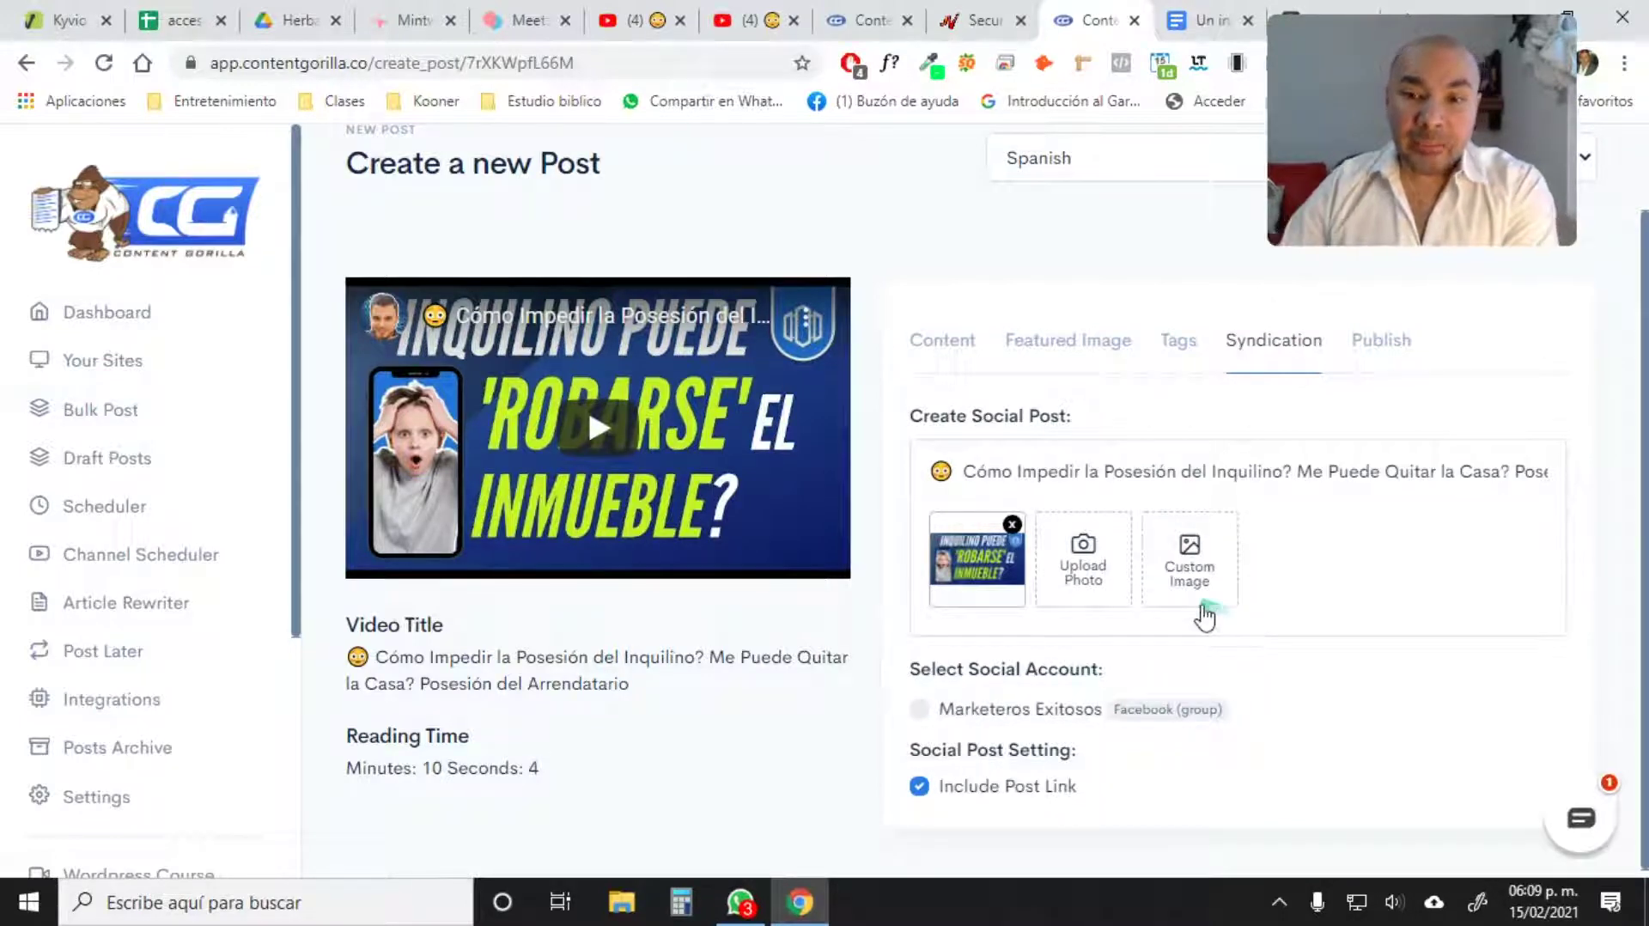
pyautogui.scroll(-1, 1263, 600)
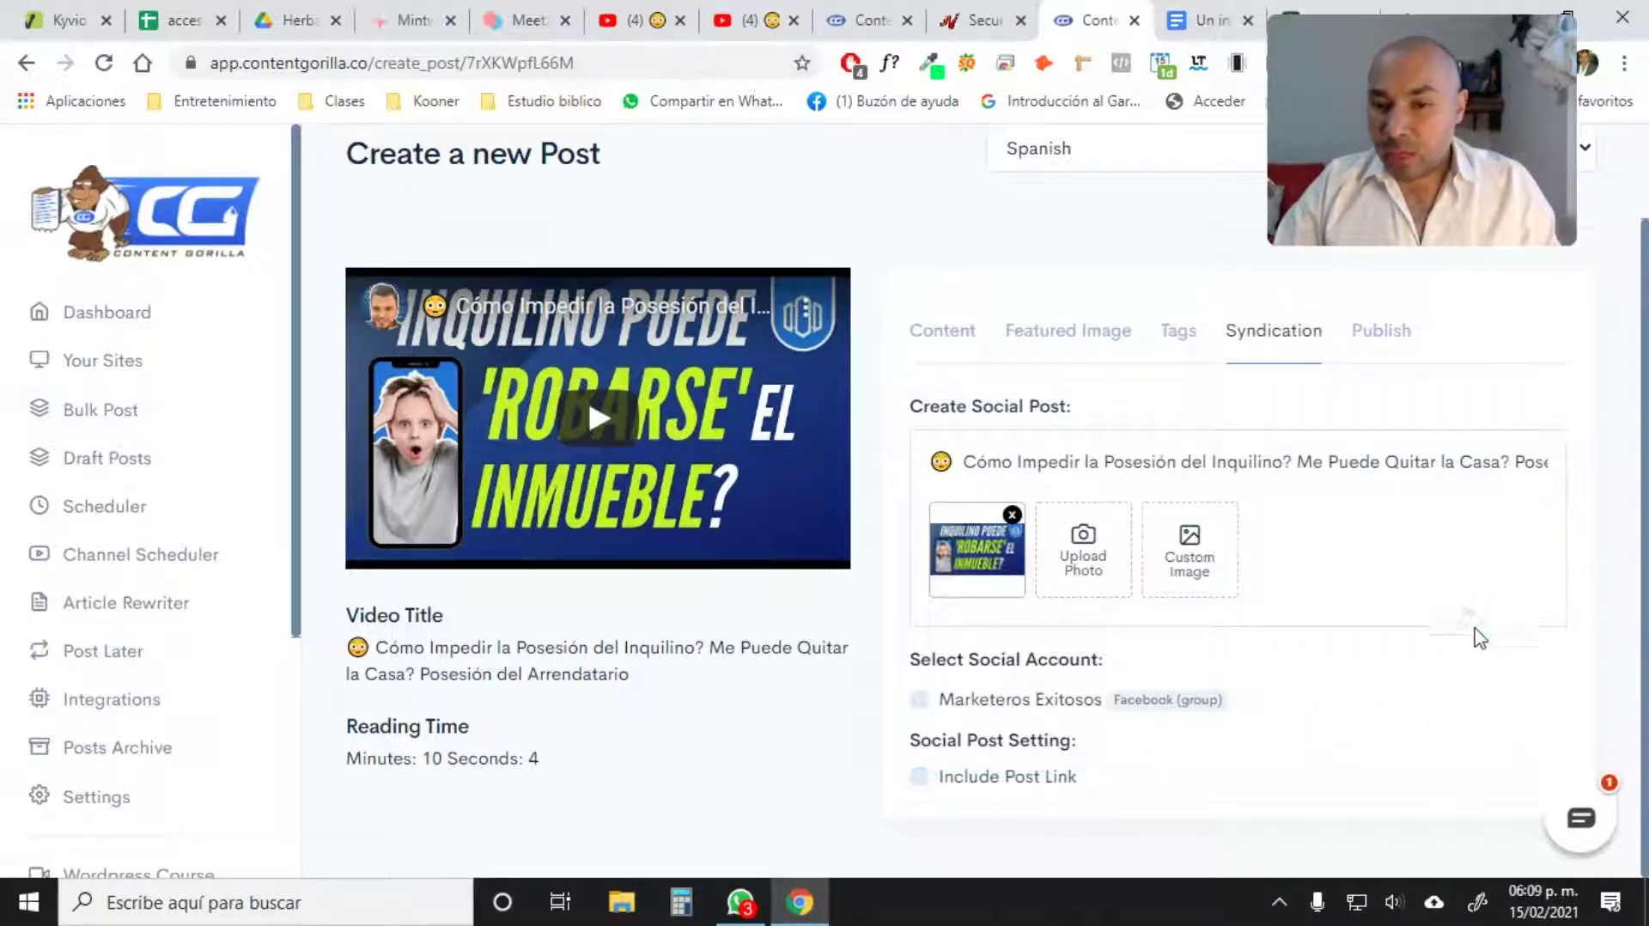
pyautogui.scroll(1, 1473, 632)
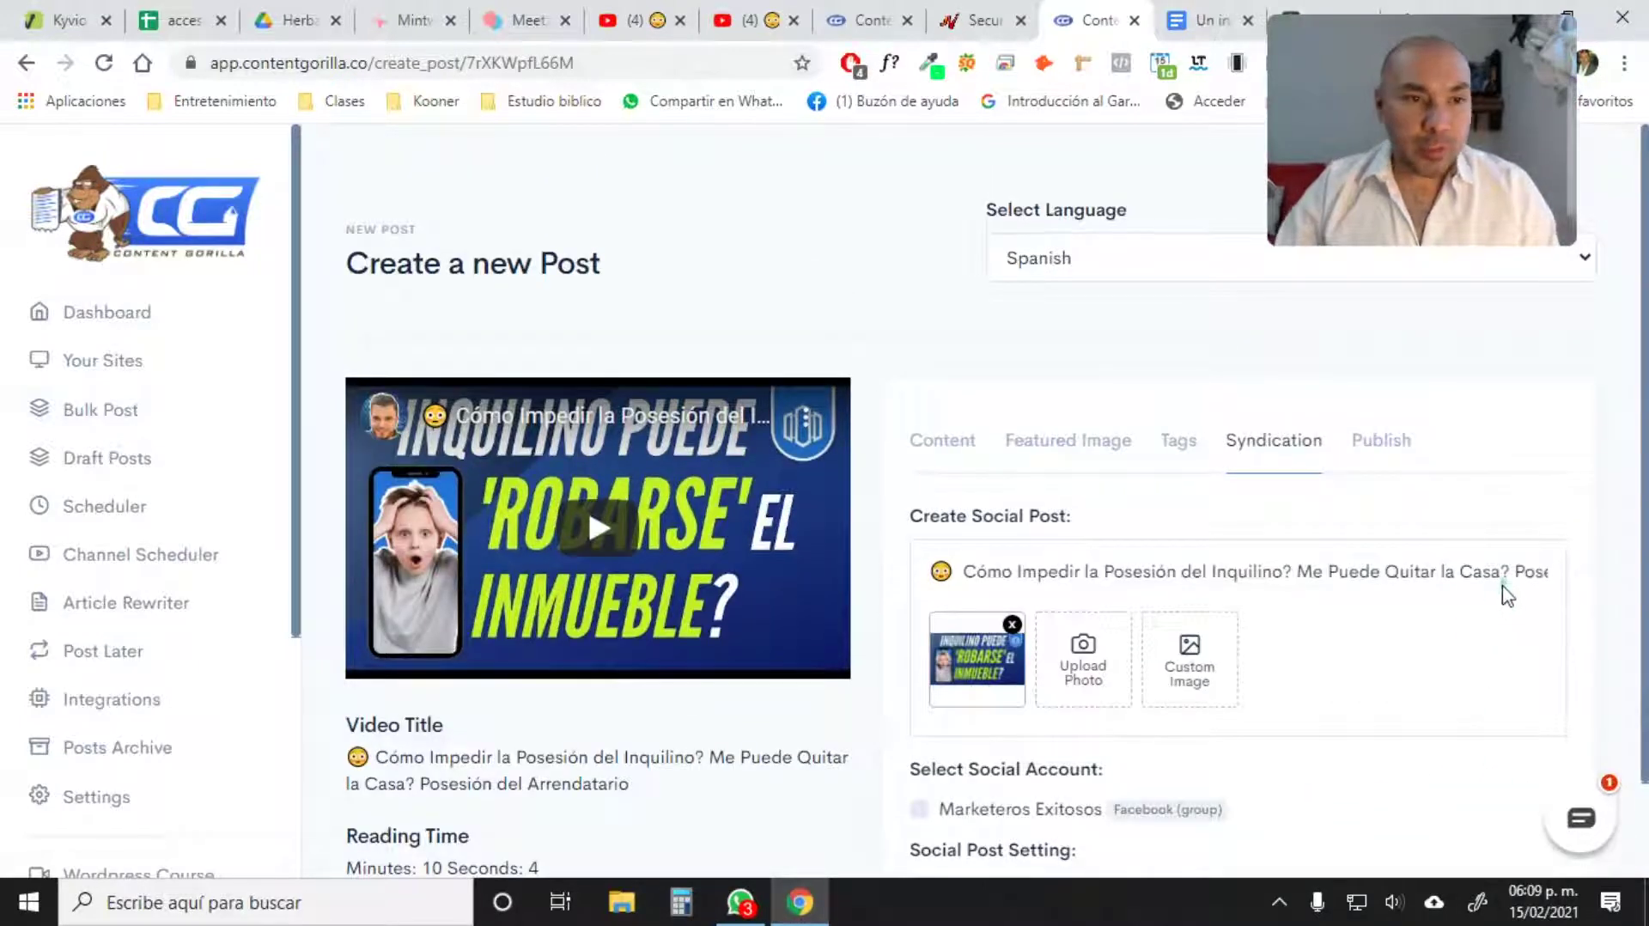
# In the publishing settings, keep Seije Mexico as the website and assign the categories Juicios and Leyes Aplicables.
pyautogui.click(1386, 453)
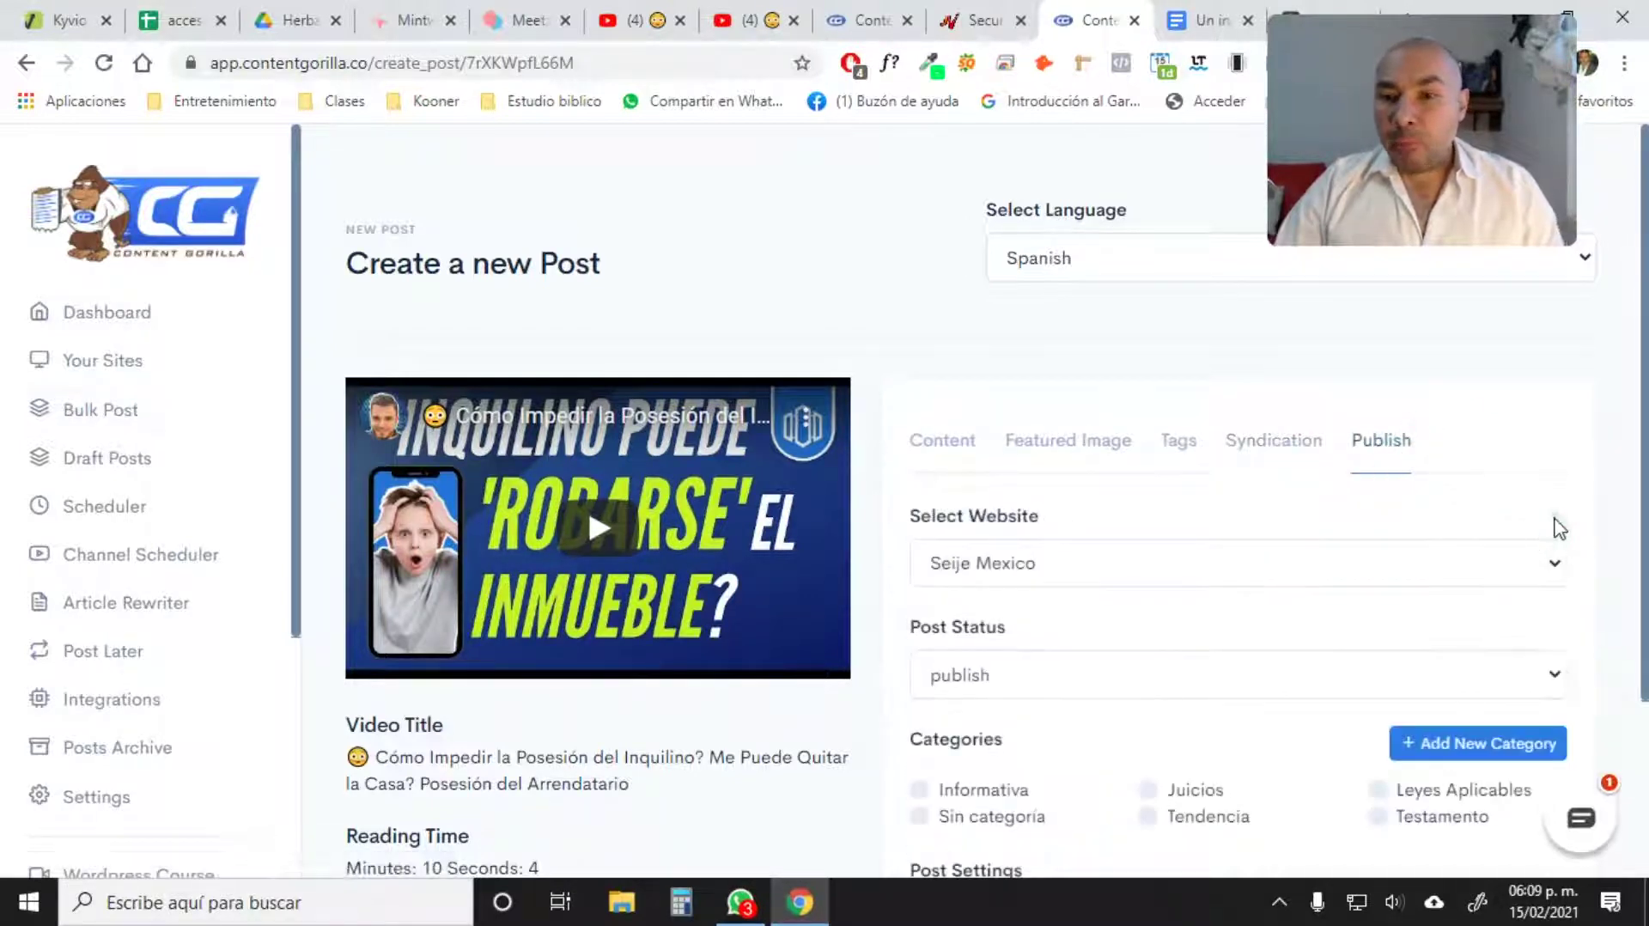
pyautogui.scroll(-1, 1555, 559)
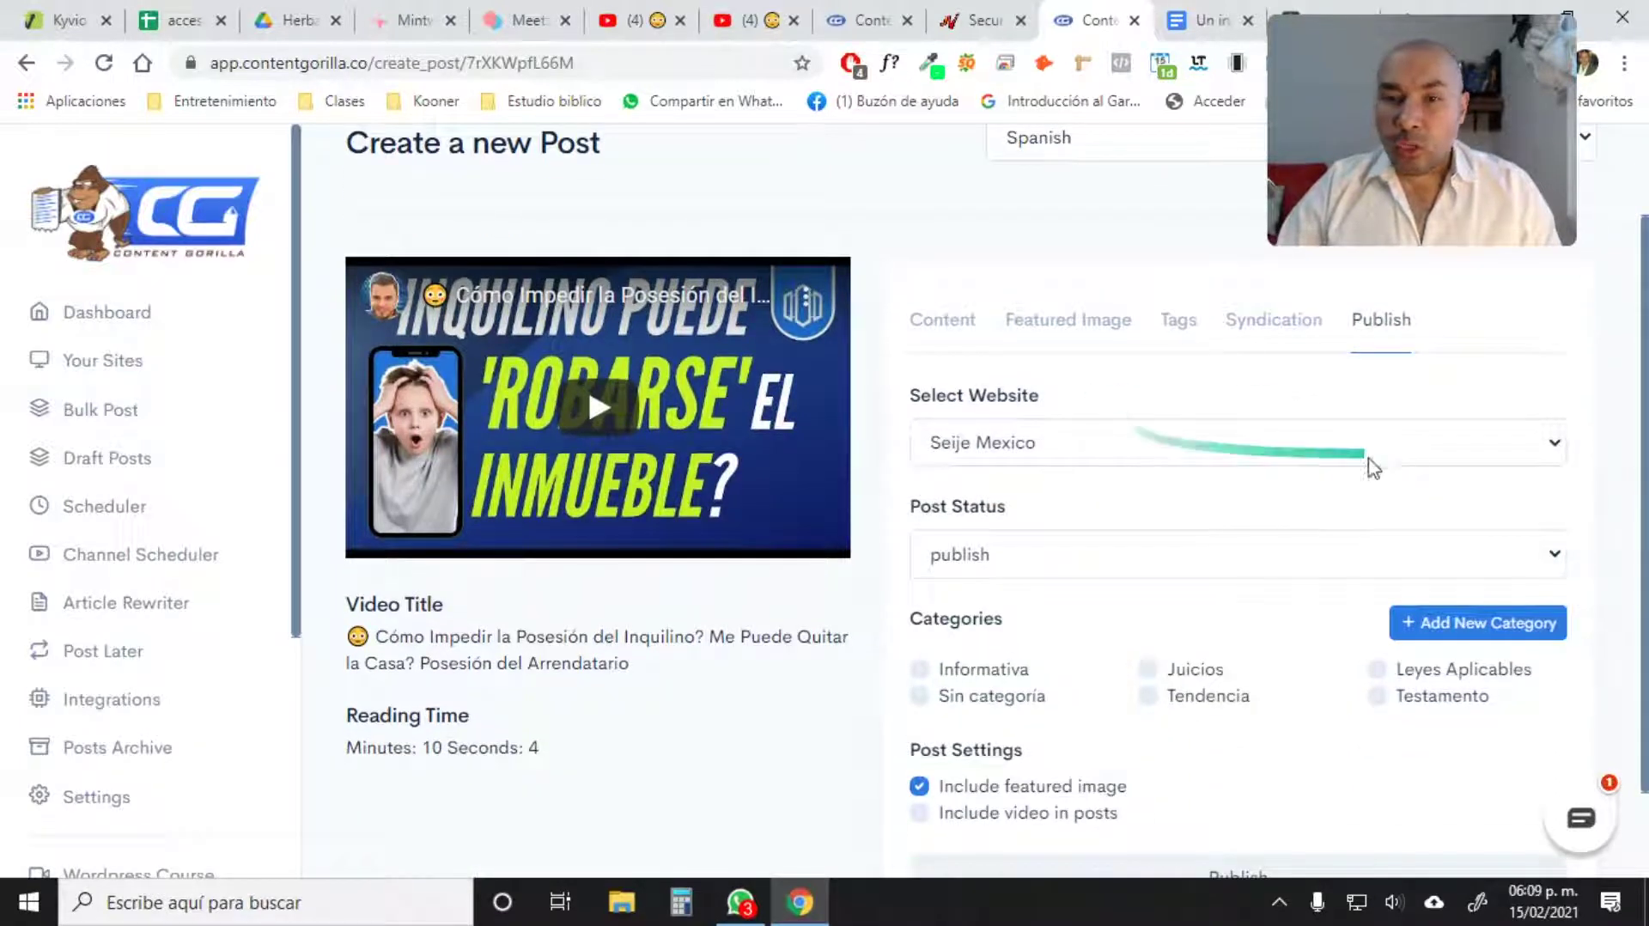
pyautogui.click(1345, 451)
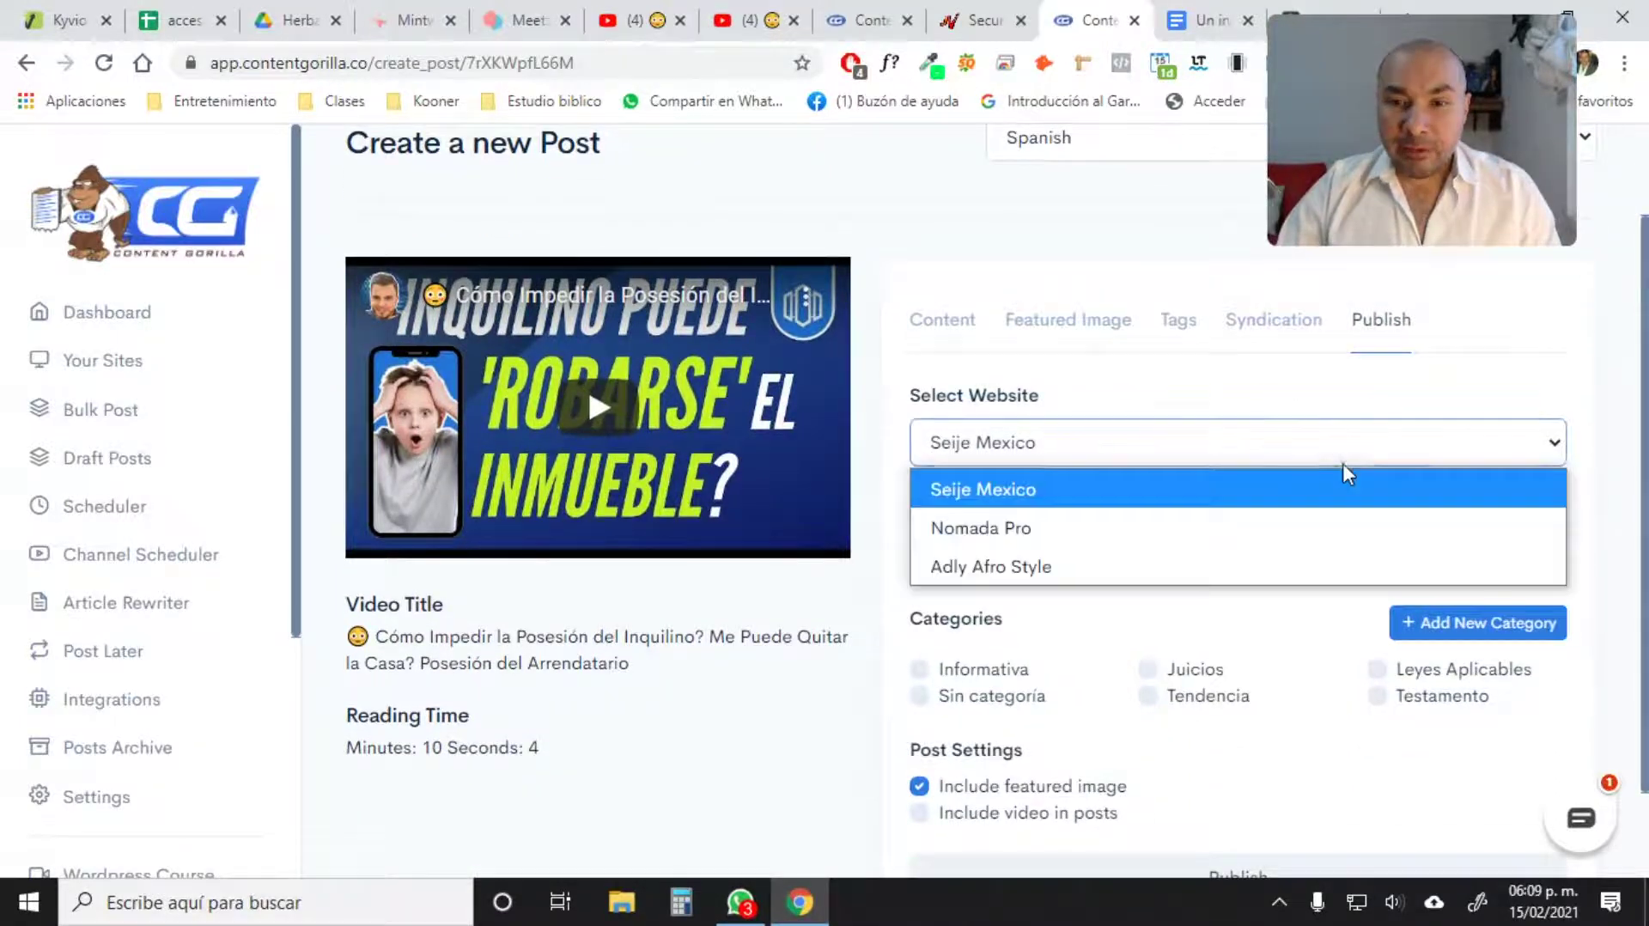
pyautogui.click(1155, 384)
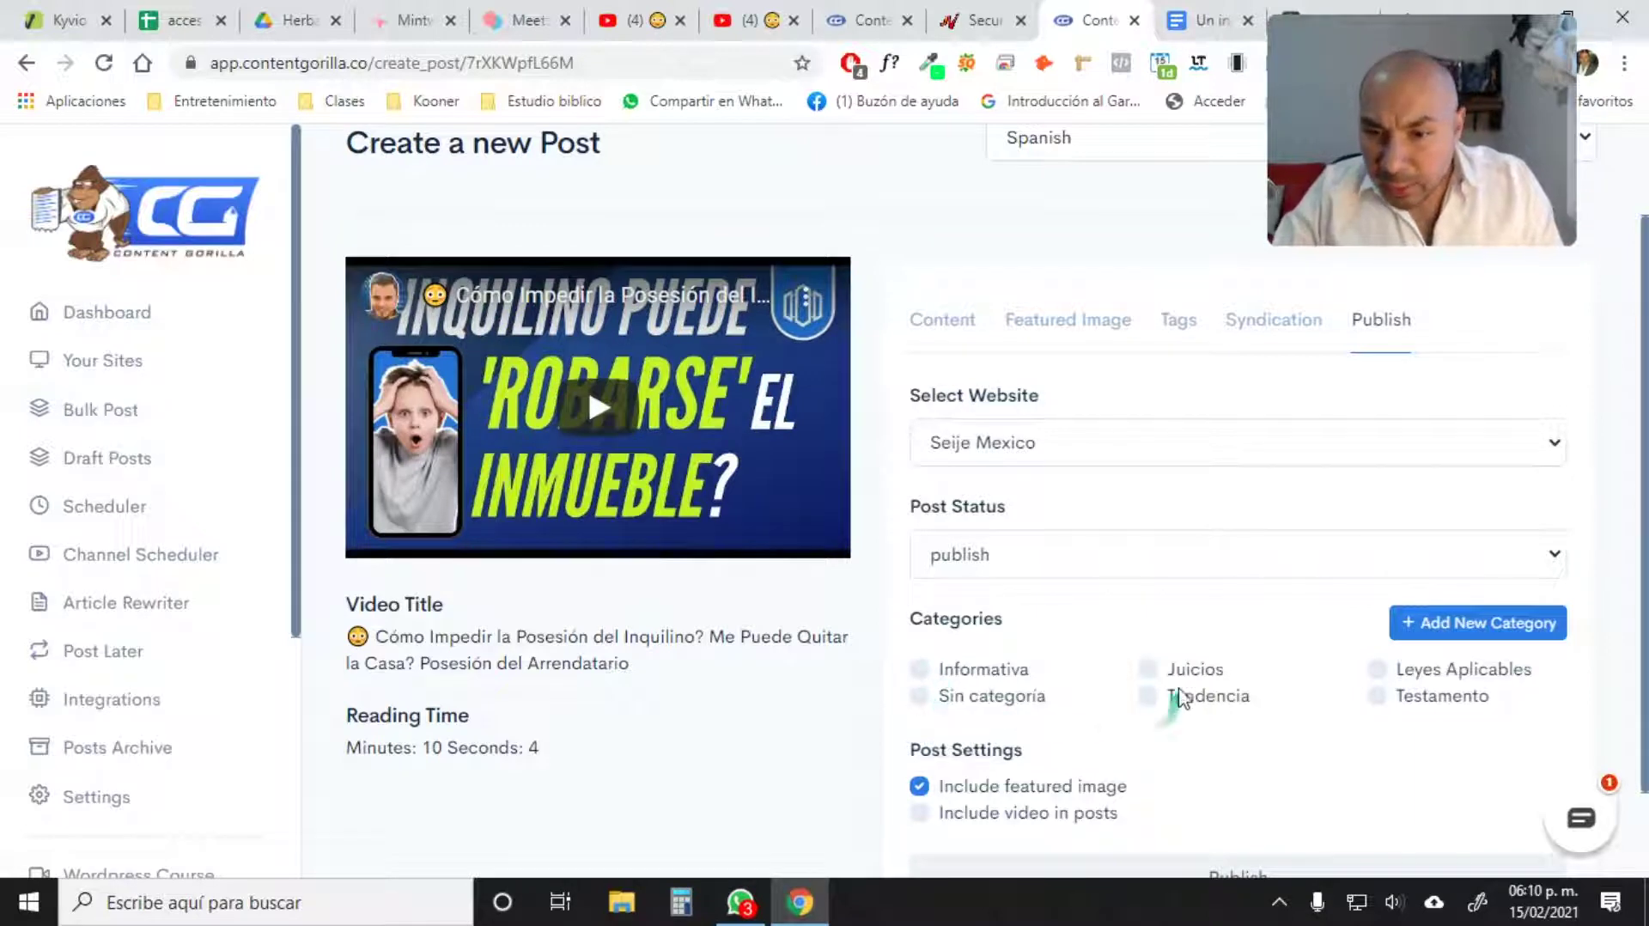
pyautogui.click(1377, 672)
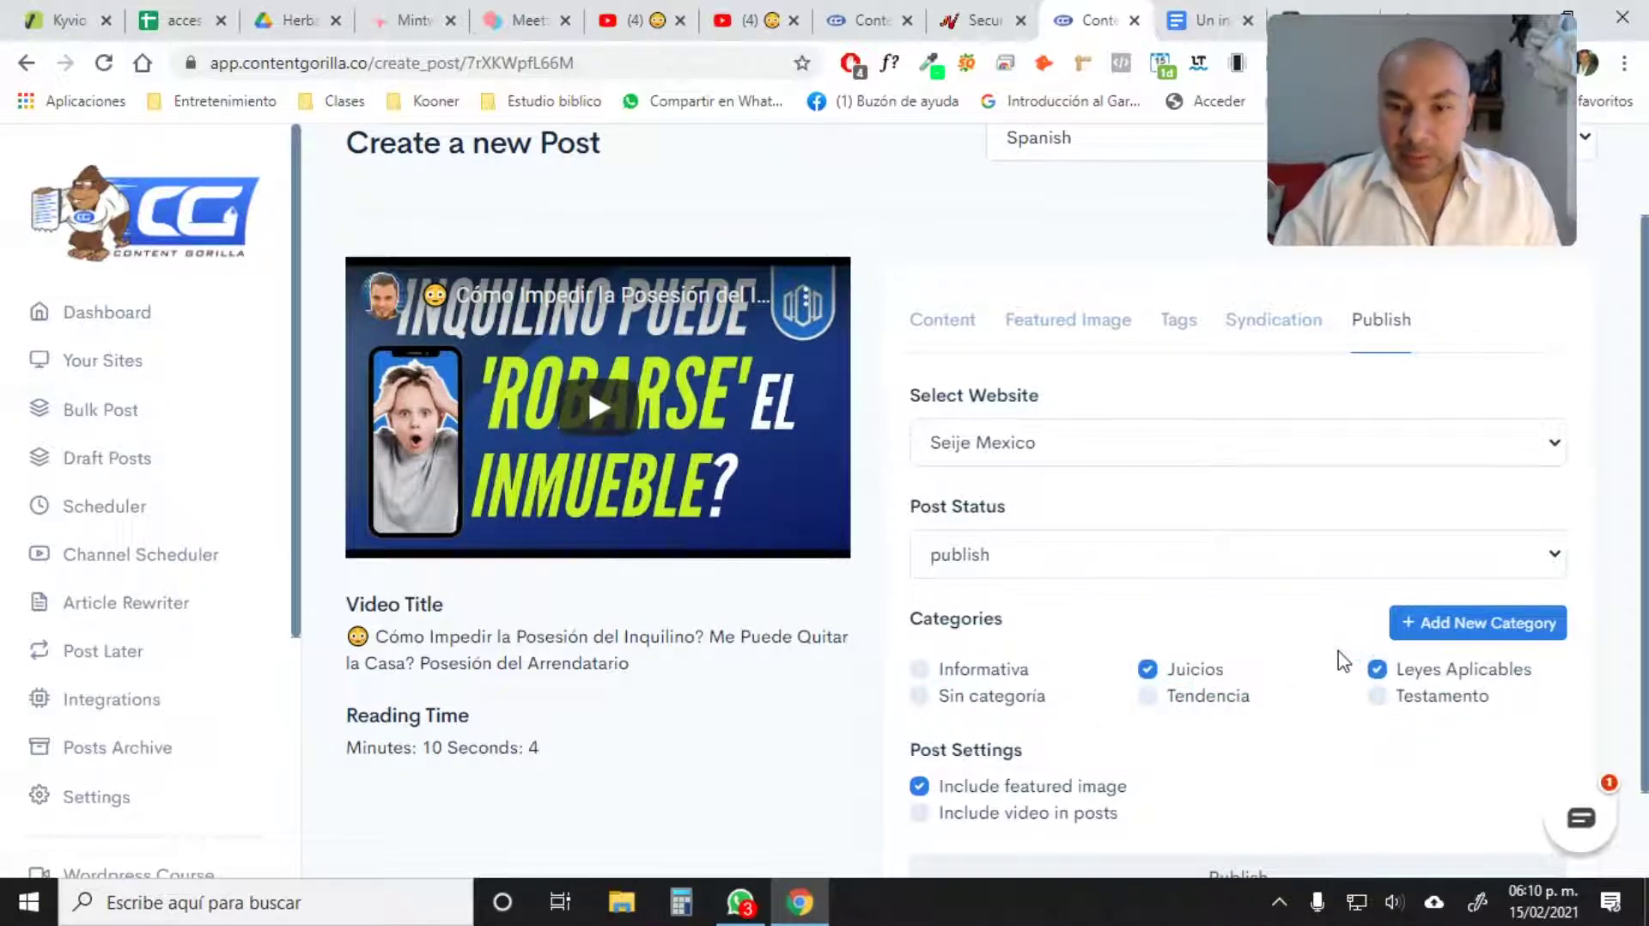
# Publish the post with its featured image included and the video left out, and dismiss the confirmation.
pyautogui.scroll(-1, 1346, 670)
pyautogui.moveTo(1388, 519); pyautogui.dragTo(1260, 590)
pyautogui.moveTo(928, 692)
pyautogui.mouseDown()
pyautogui.moveTo(1108, 694)
pyautogui.moveTo(913, 687)
pyautogui.moveTo(1068, 710)
pyautogui.moveTo(1178, 694)
pyautogui.moveTo(1162, 713)
pyautogui.mouseUp()
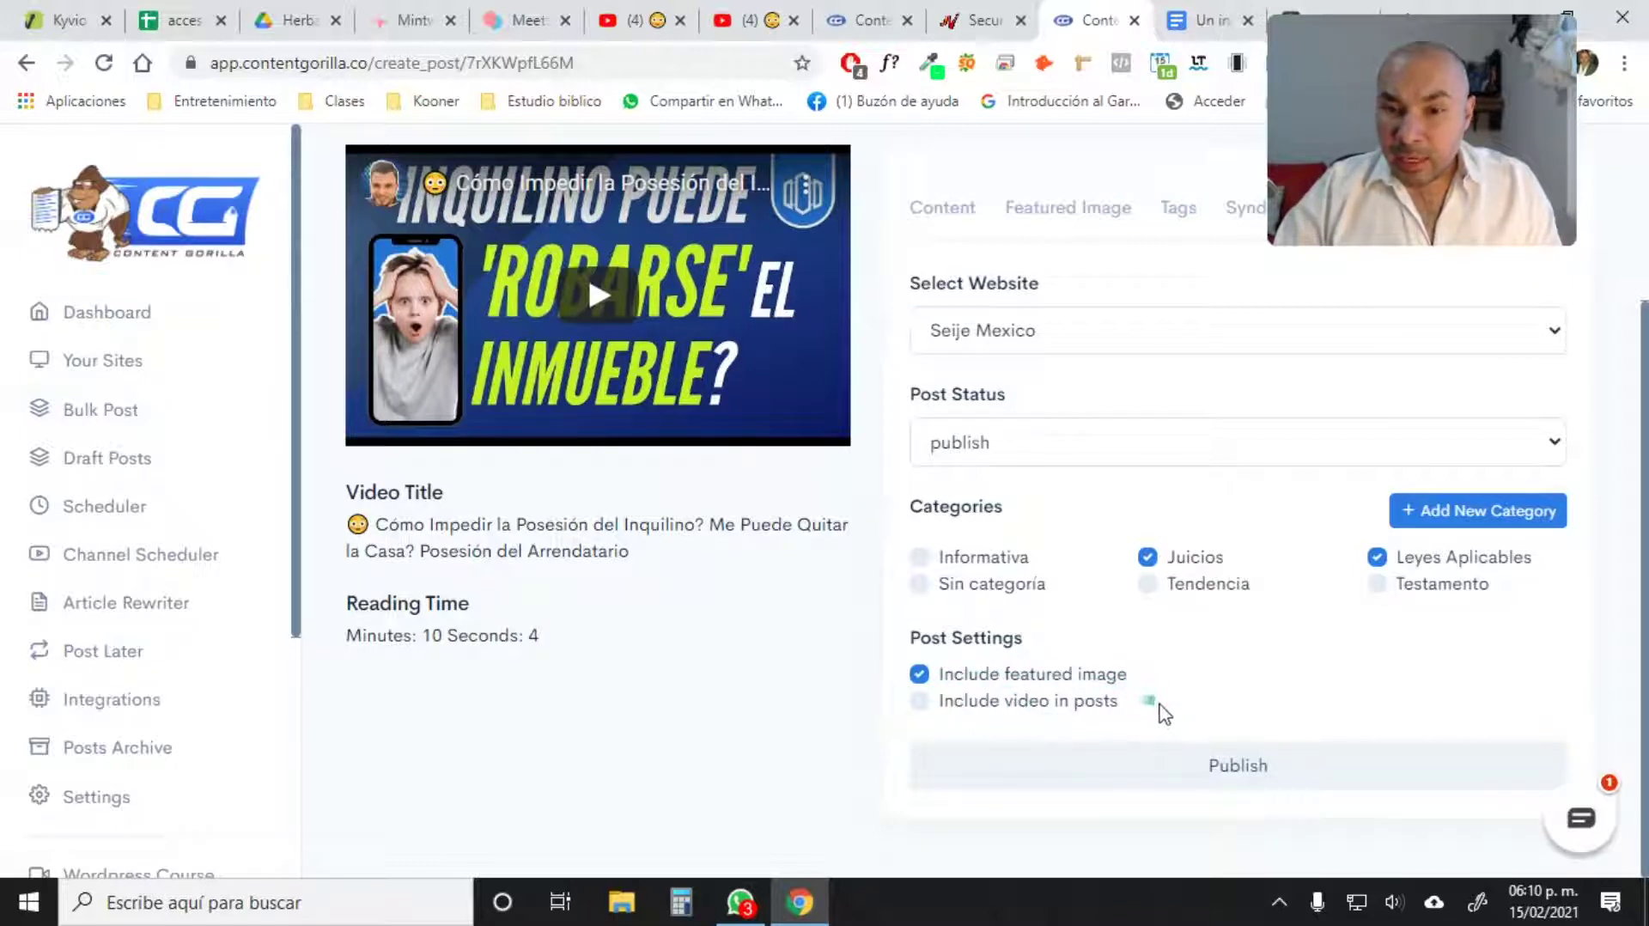
pyautogui.scroll(3, 1161, 713)
pyautogui.moveTo(1142, 399); pyautogui.dragTo(1202, 585)
pyautogui.scroll(-3, 1241, 464)
pyautogui.moveTo(1241, 464)
pyautogui.mouseDown()
pyautogui.moveTo(1299, 768)
pyautogui.moveTo(1296, 569)
pyautogui.moveTo(987, 672)
pyautogui.moveTo(943, 709)
pyautogui.mouseUp()
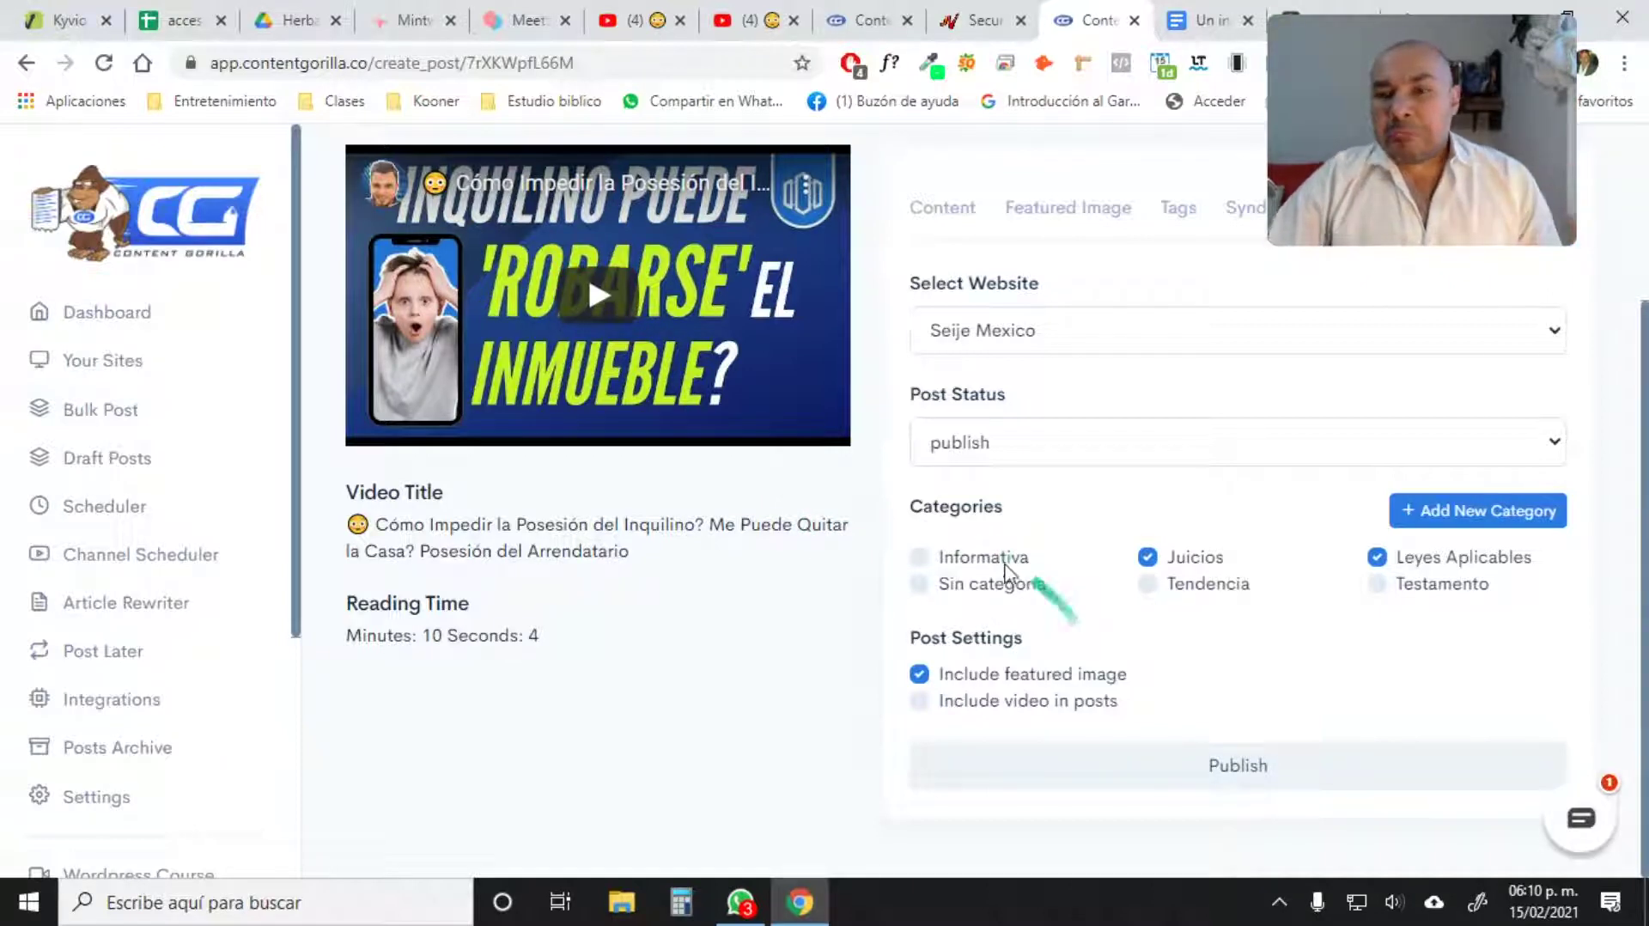
pyautogui.click(926, 704)
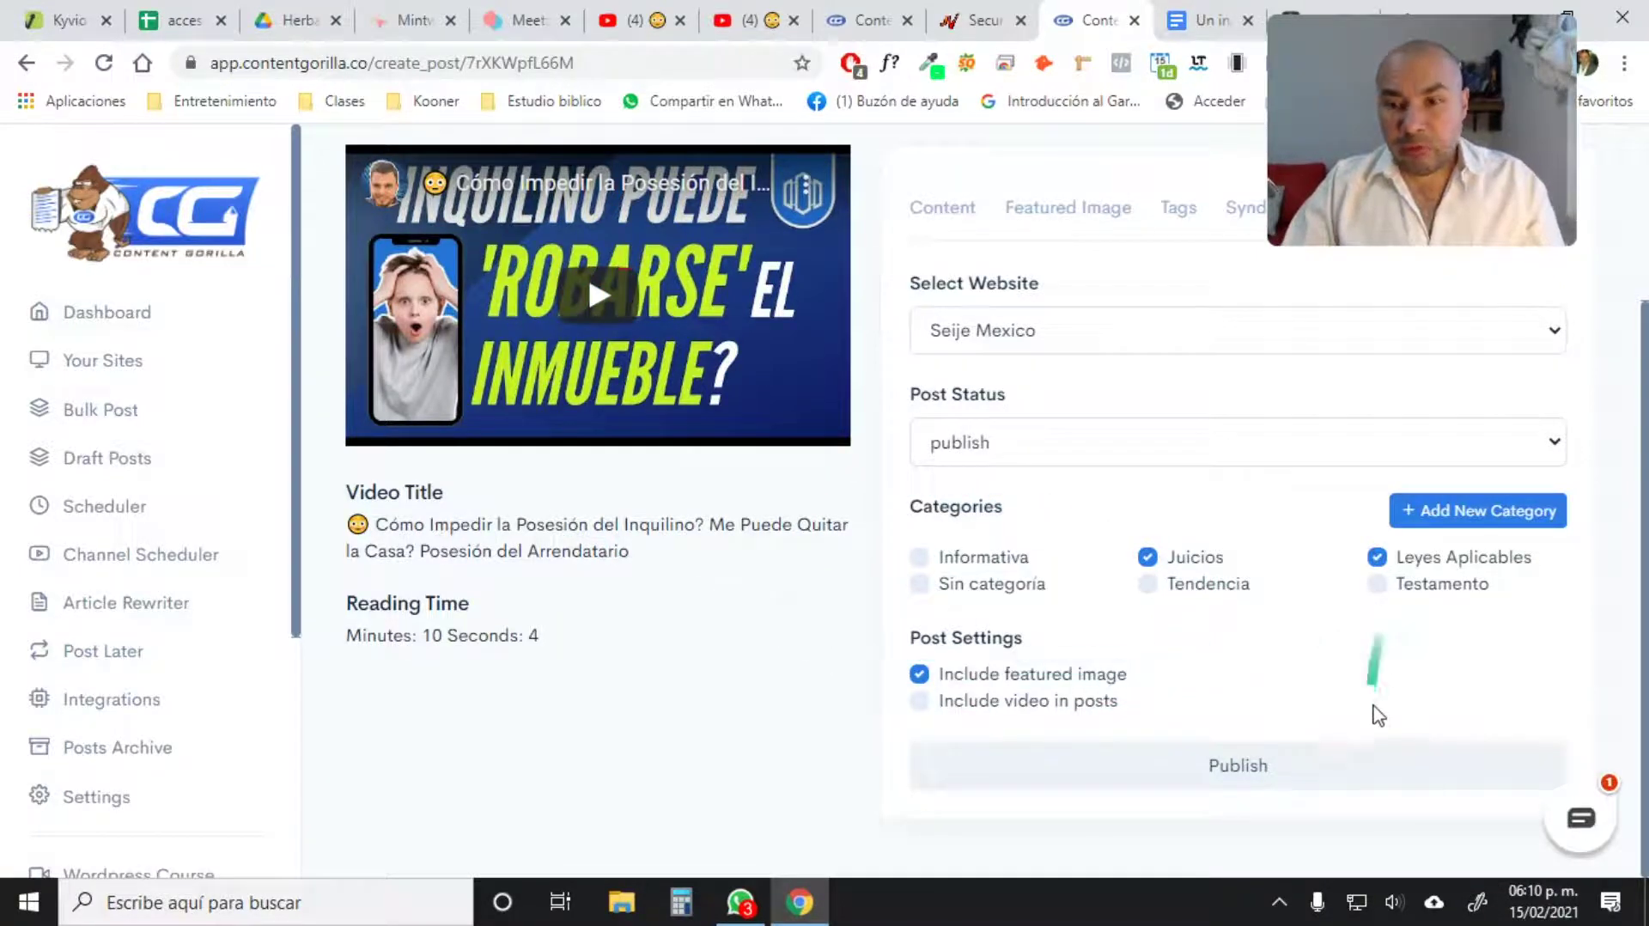
pyautogui.click(1263, 768)
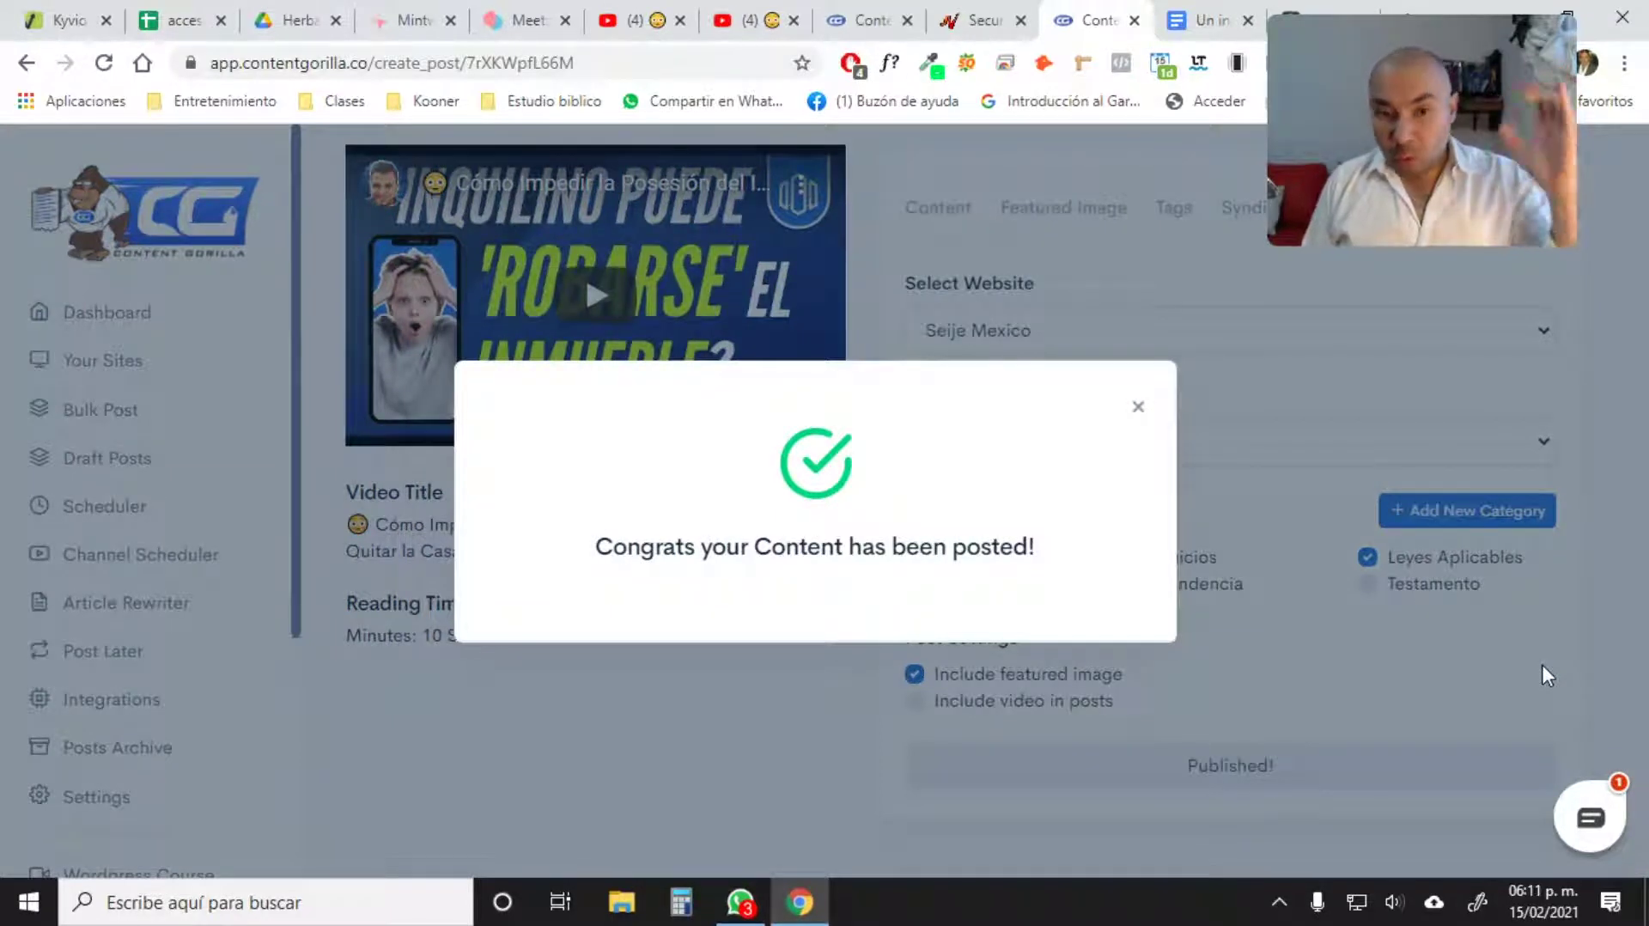
pyautogui.click(1543, 676)
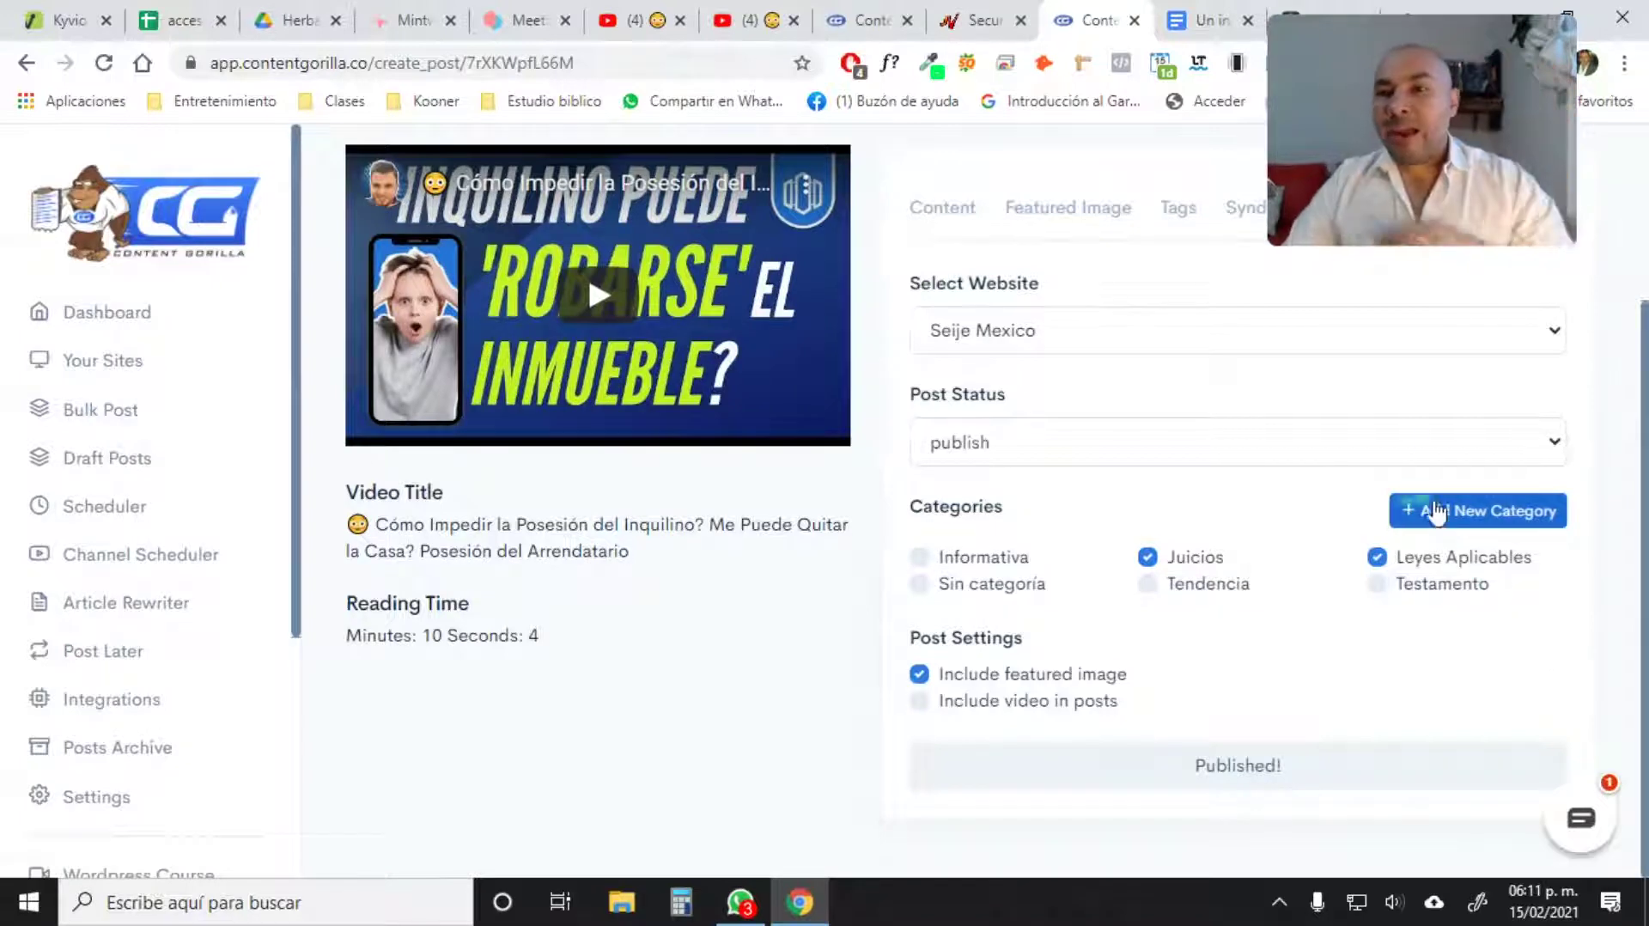
# Open the blog page sejiemexico.com/blog/ in a new browser tab.
pyautogui.click(1407, 20)
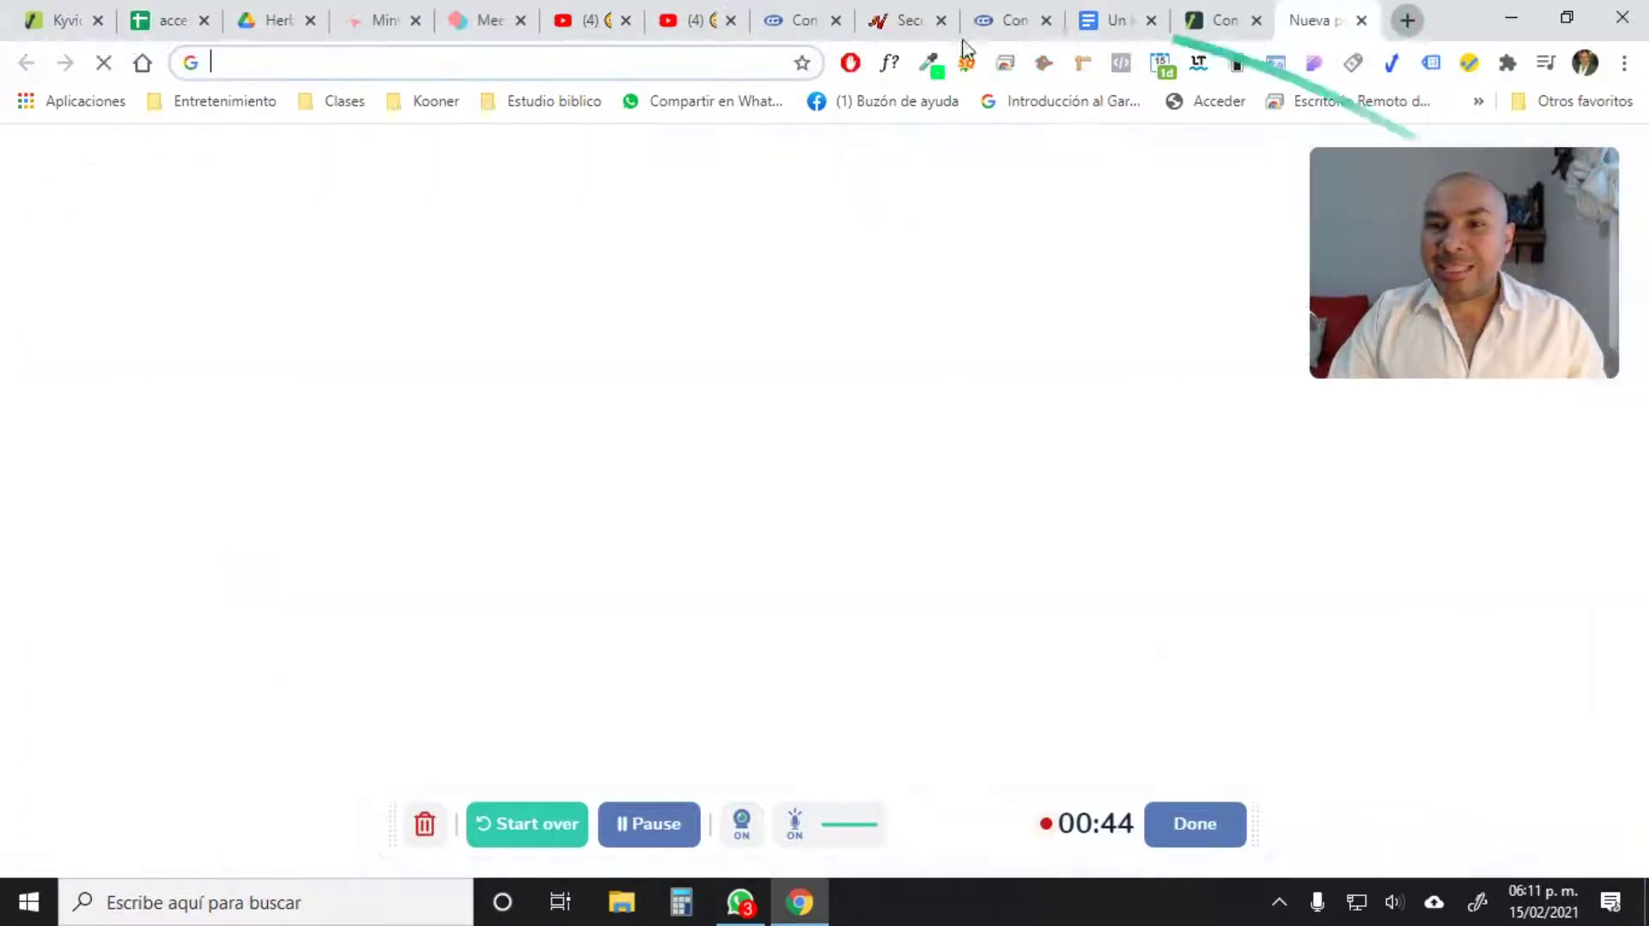
pyautogui.click(606, 64)
pyautogui.write('sejie')
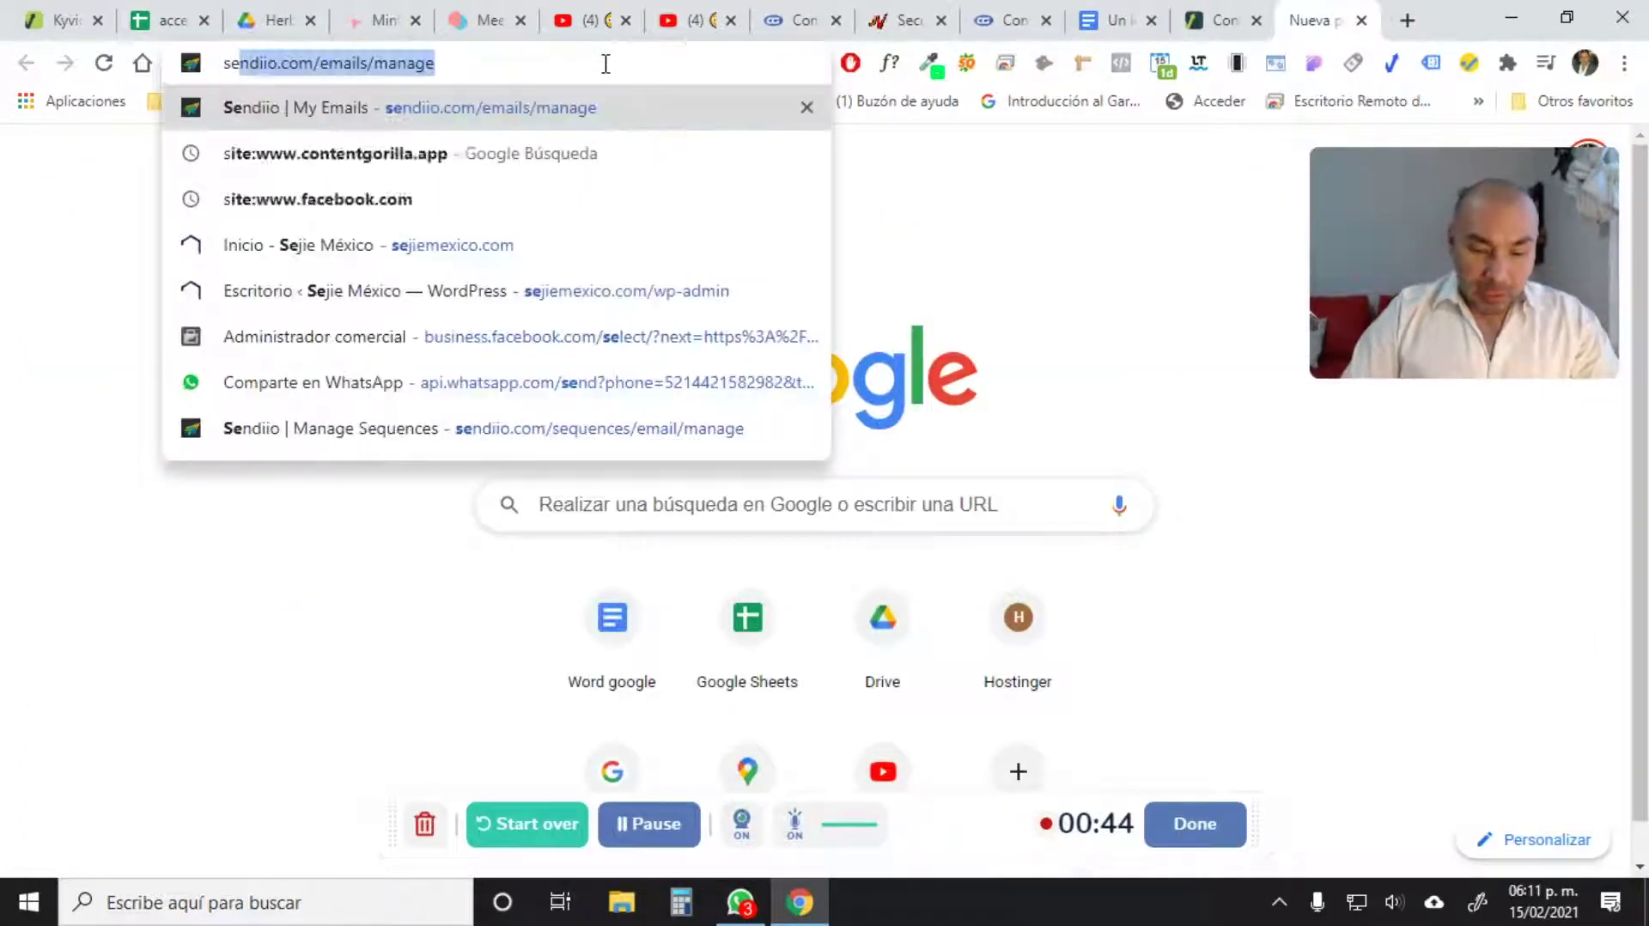
pyautogui.press('Down')
pyautogui.press('Down')
pyautogui.press('Down')
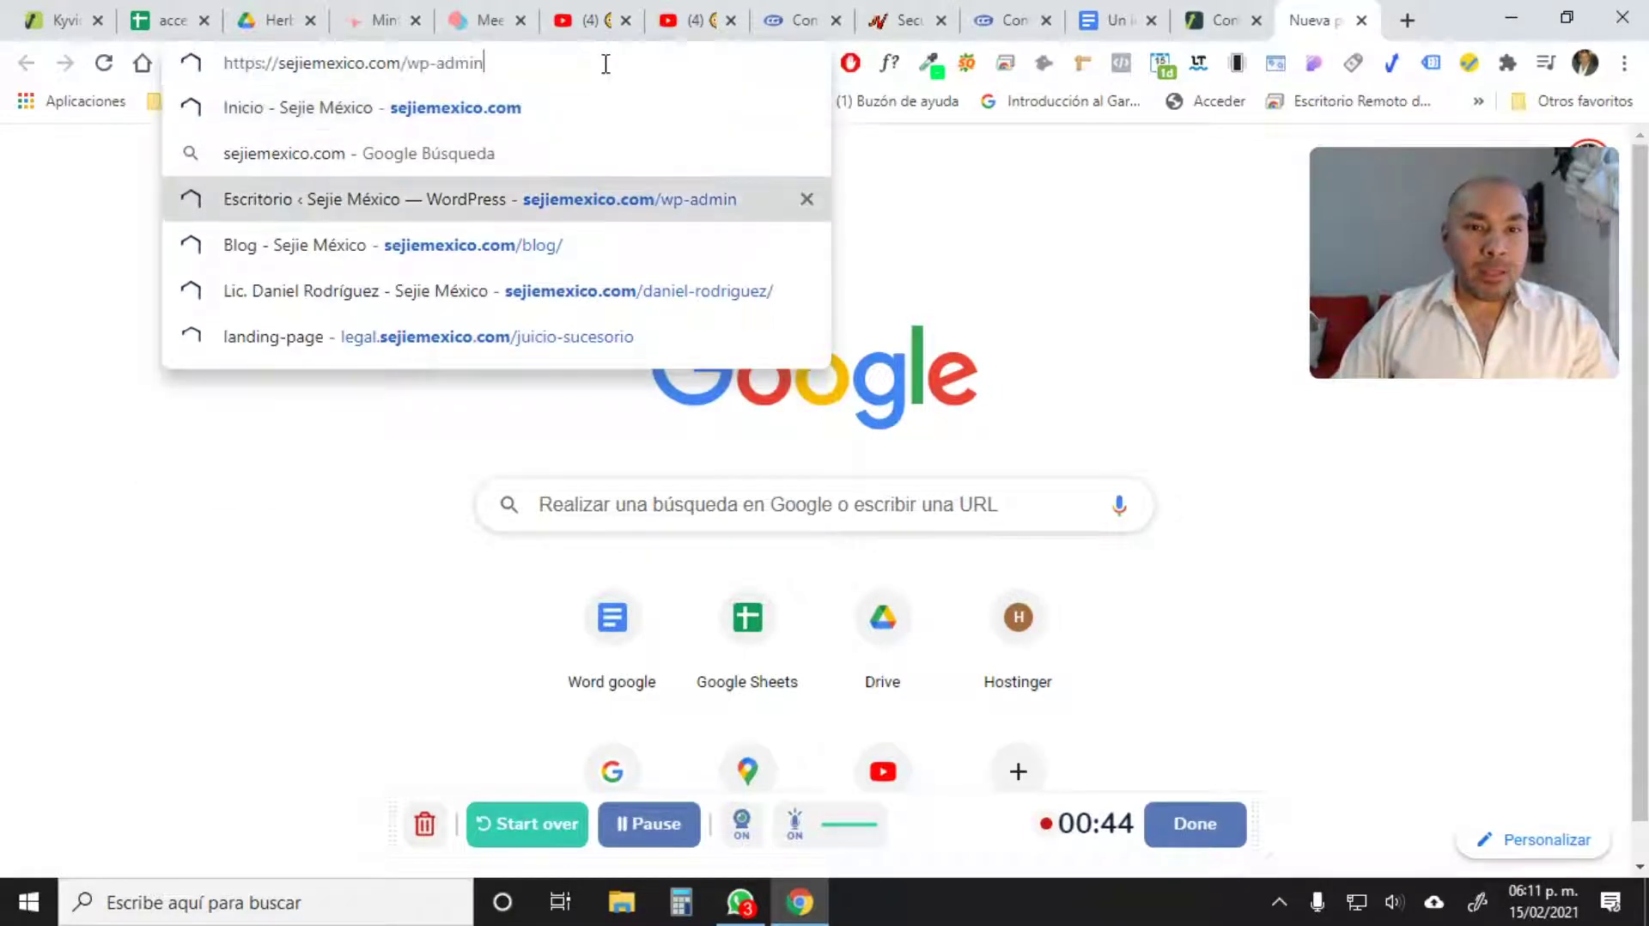
pyautogui.press('Return')
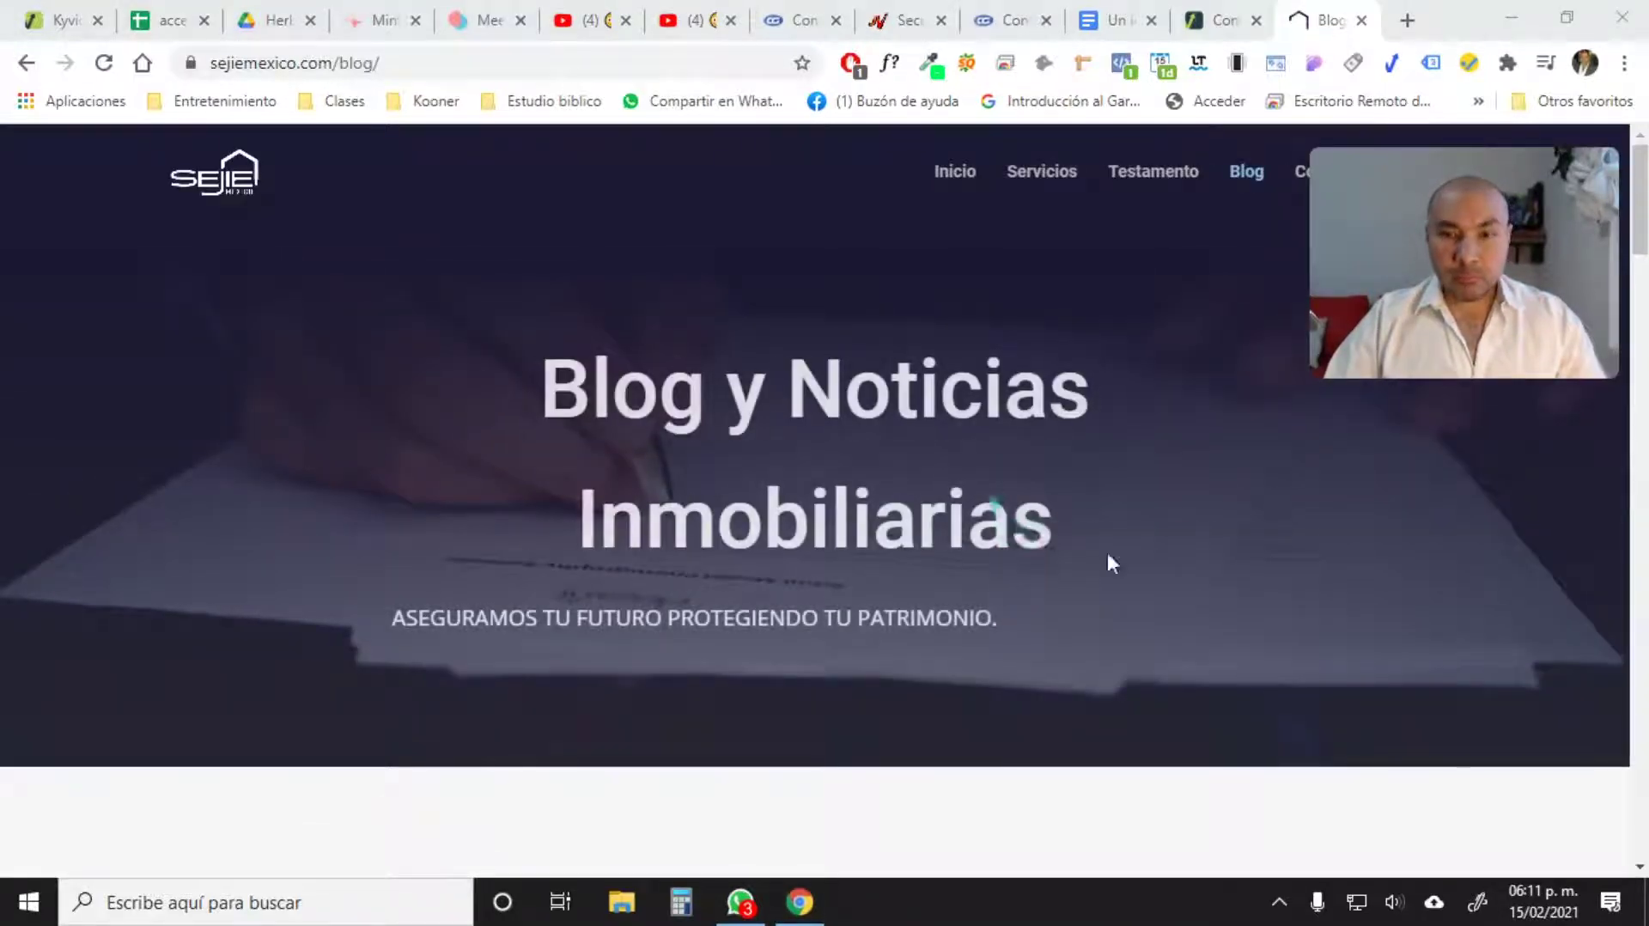
# Find the newly published post "Mi inquilino me quitó mi casa" on the blog and open its full article.
pyautogui.scroll(-2, 993, 413)
pyautogui.scroll(-4, 991, 409)
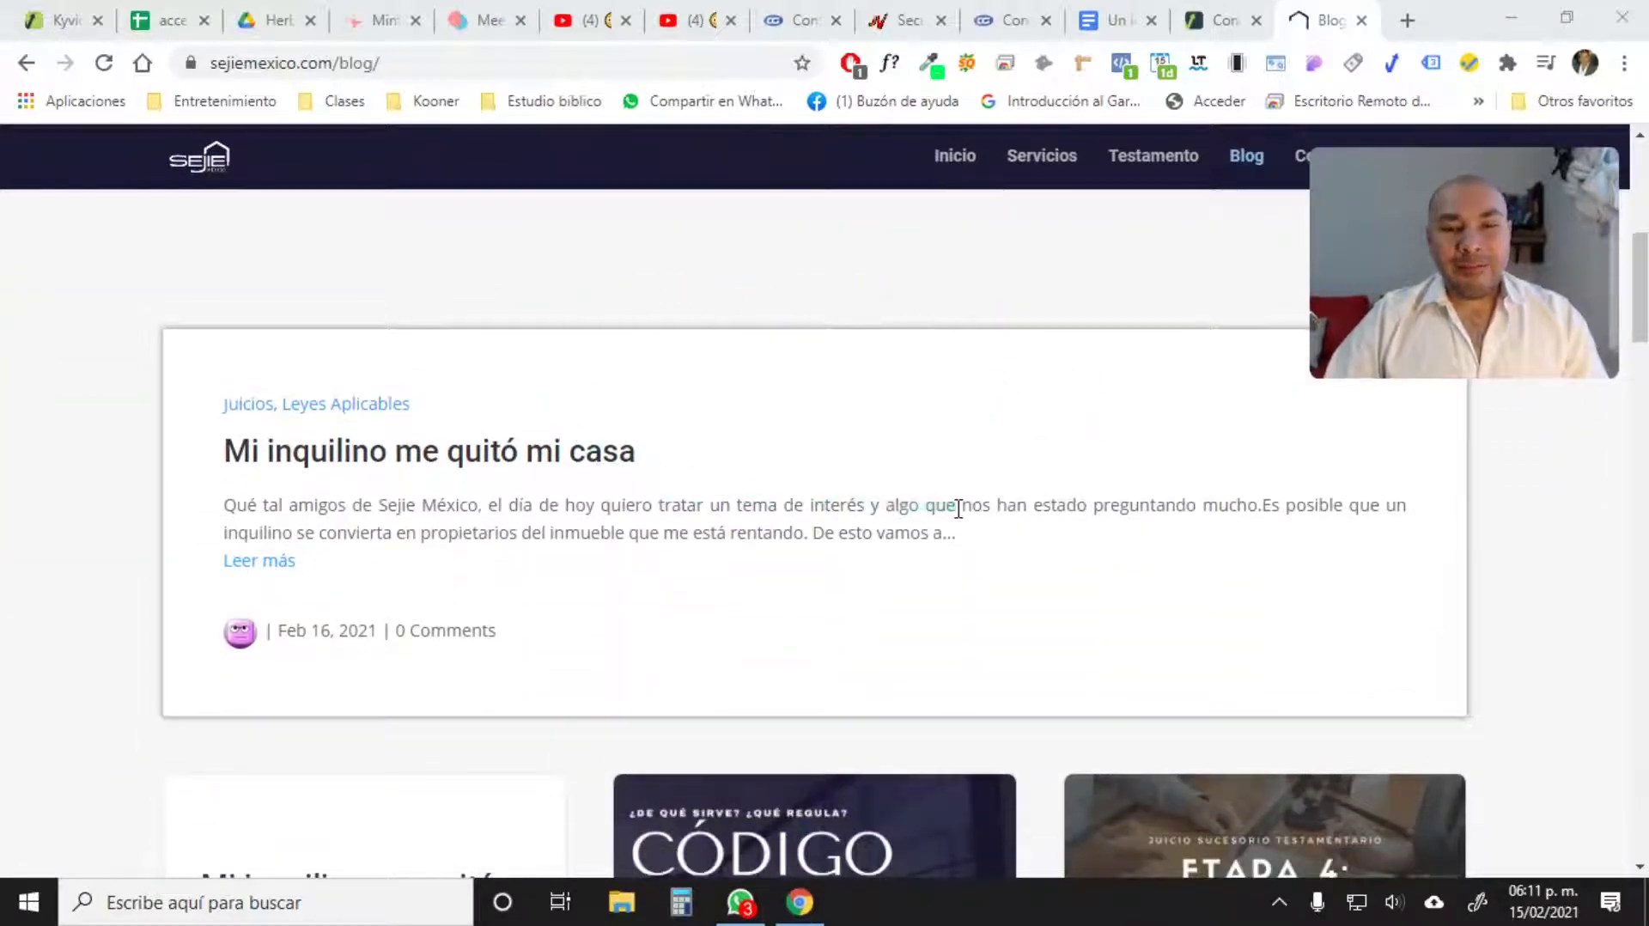
pyautogui.scroll(-1, 953, 511)
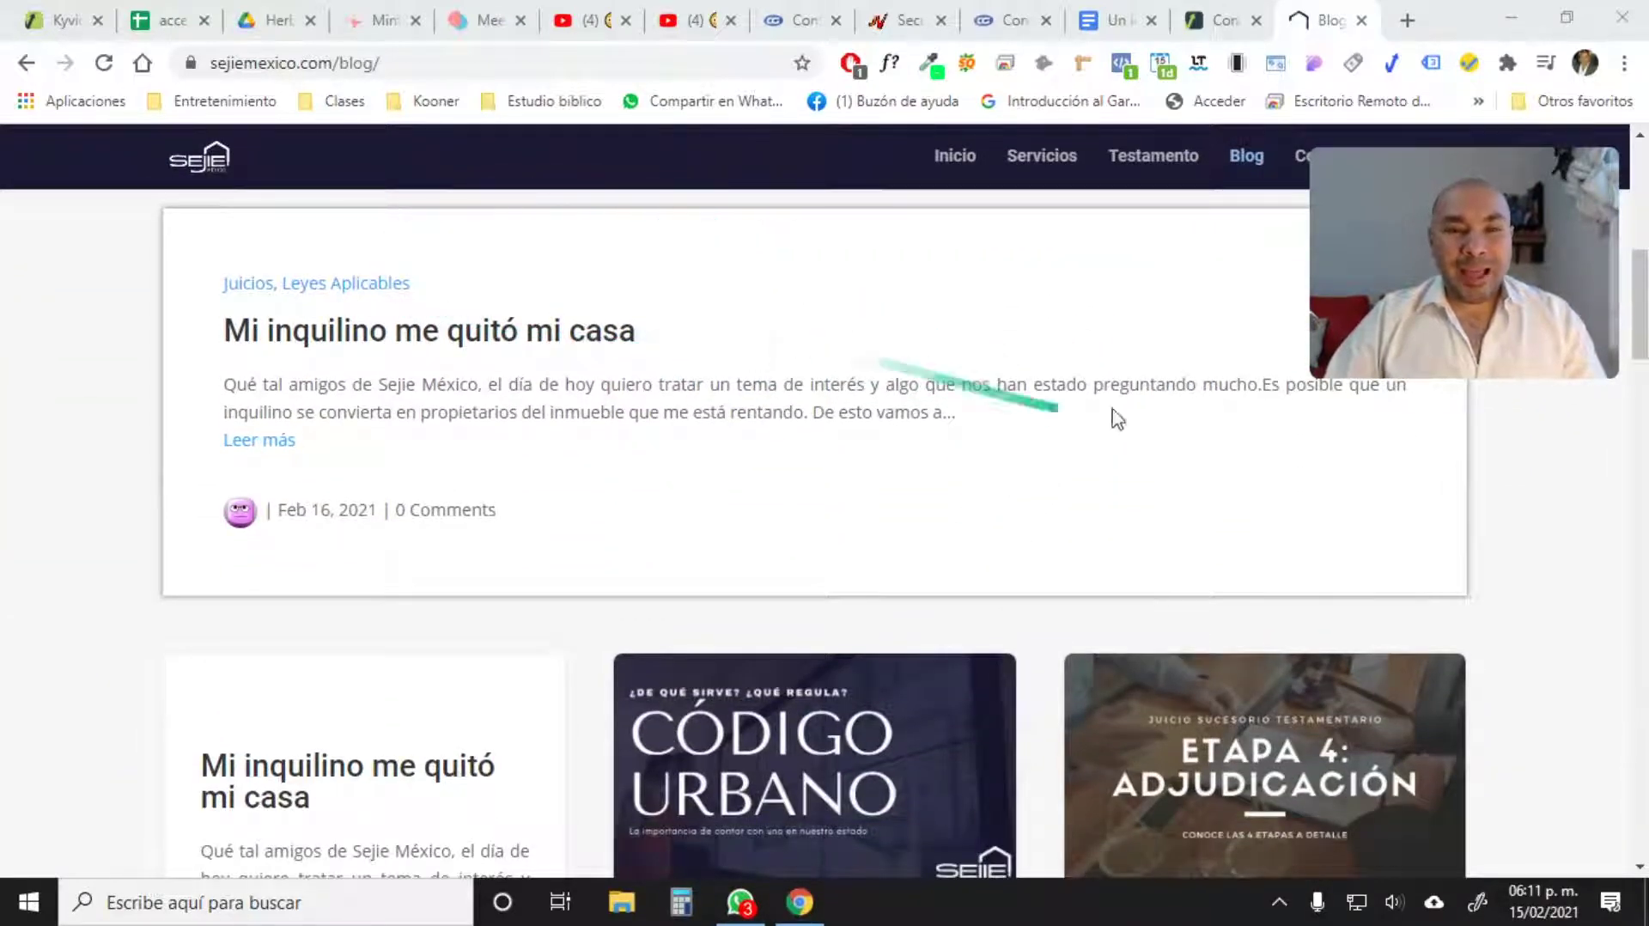
pyautogui.click(615, 410)
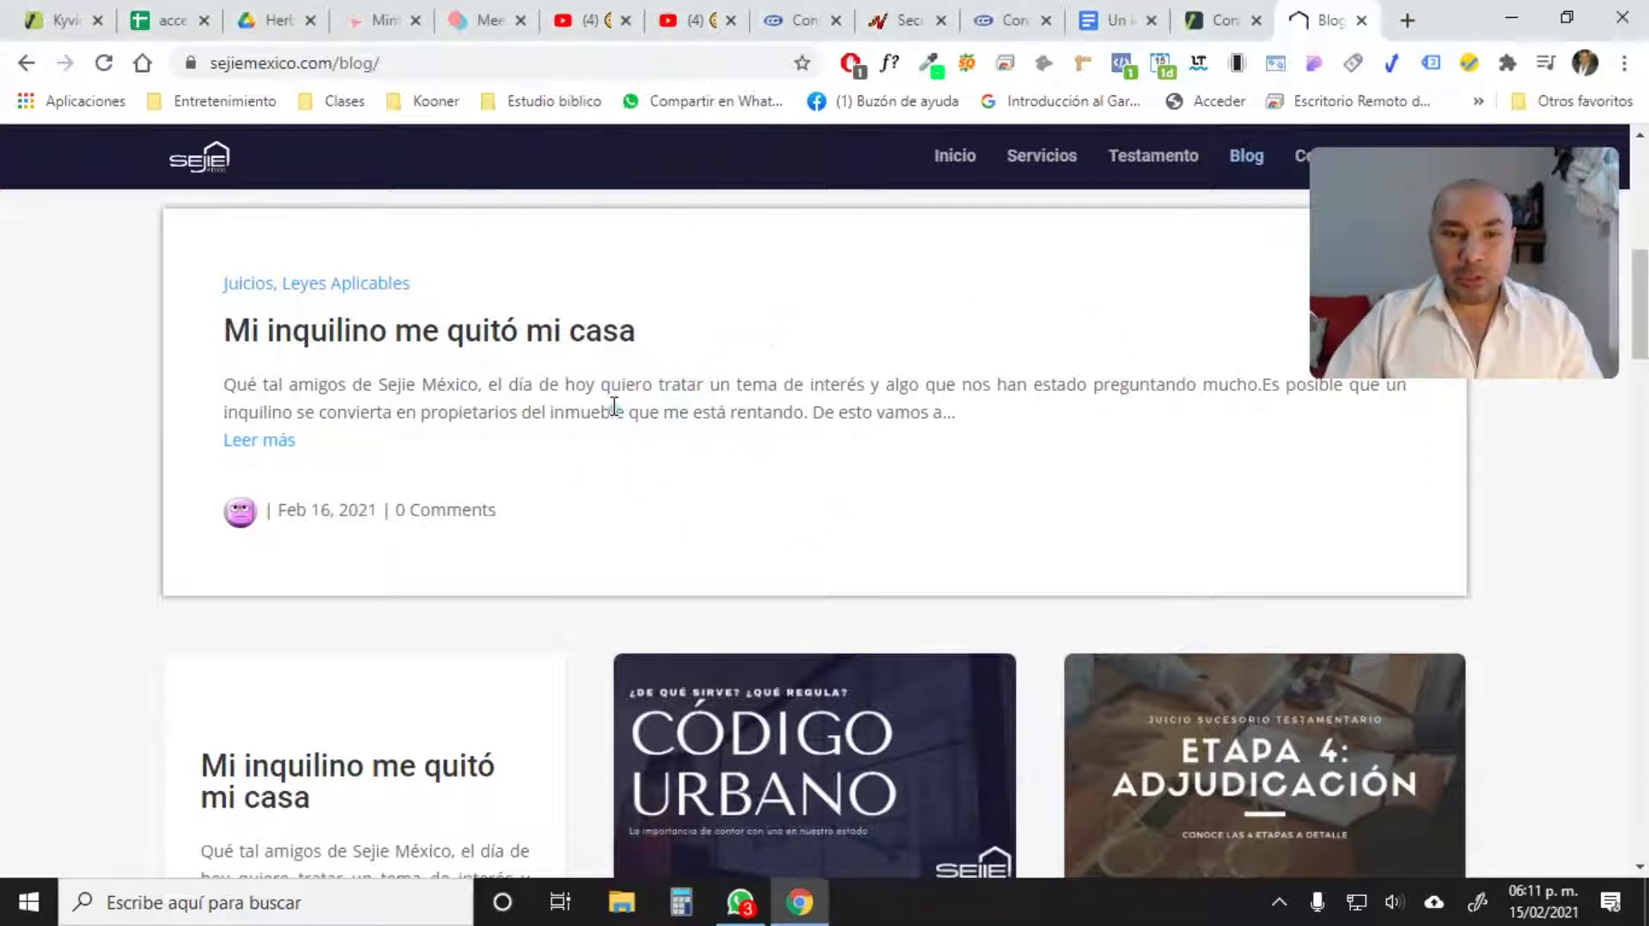
pyautogui.click(284, 442)
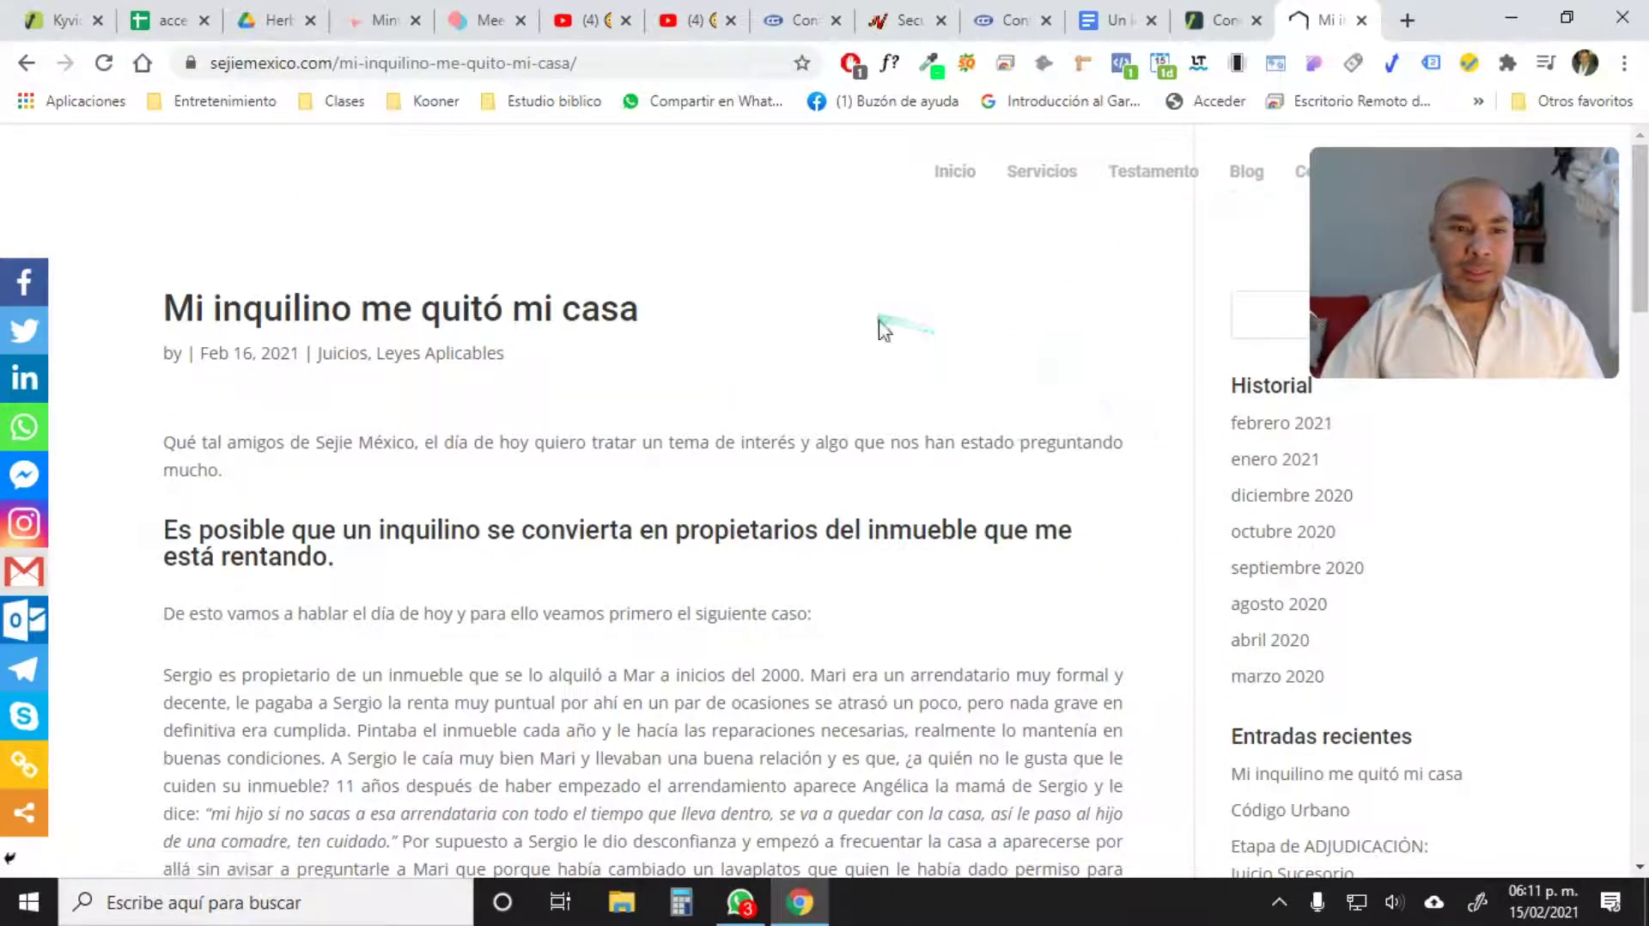
# Look through the published article from its title to the source link at the end.
pyautogui.scroll(-1, 533, 559)
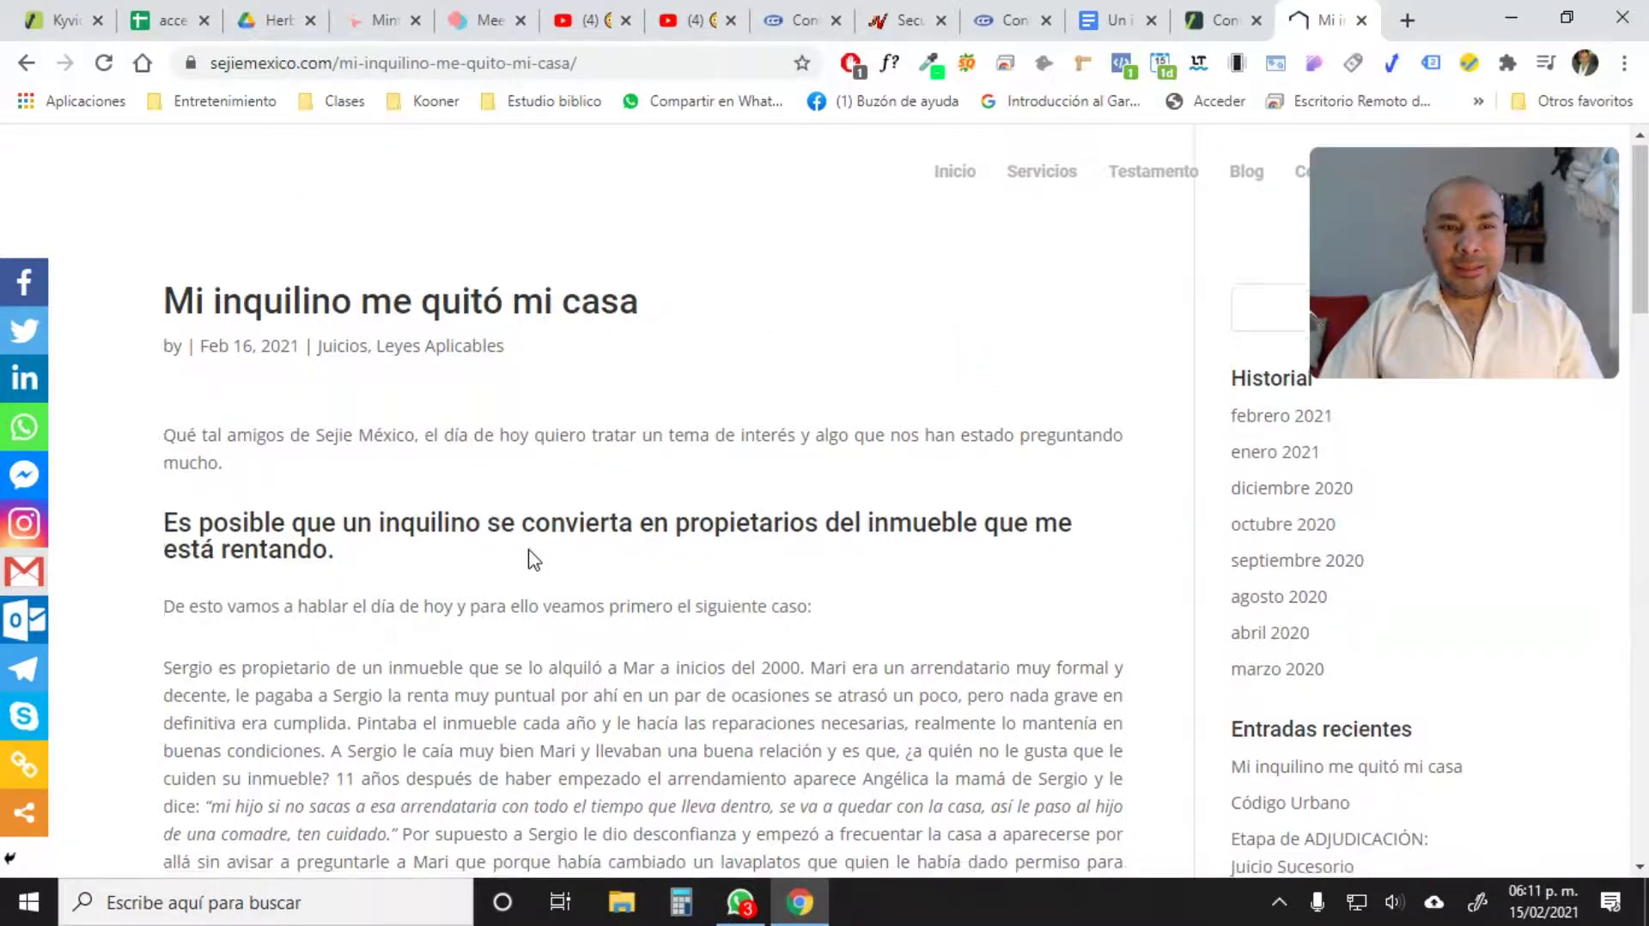
pyautogui.scroll(-15, 532, 558)
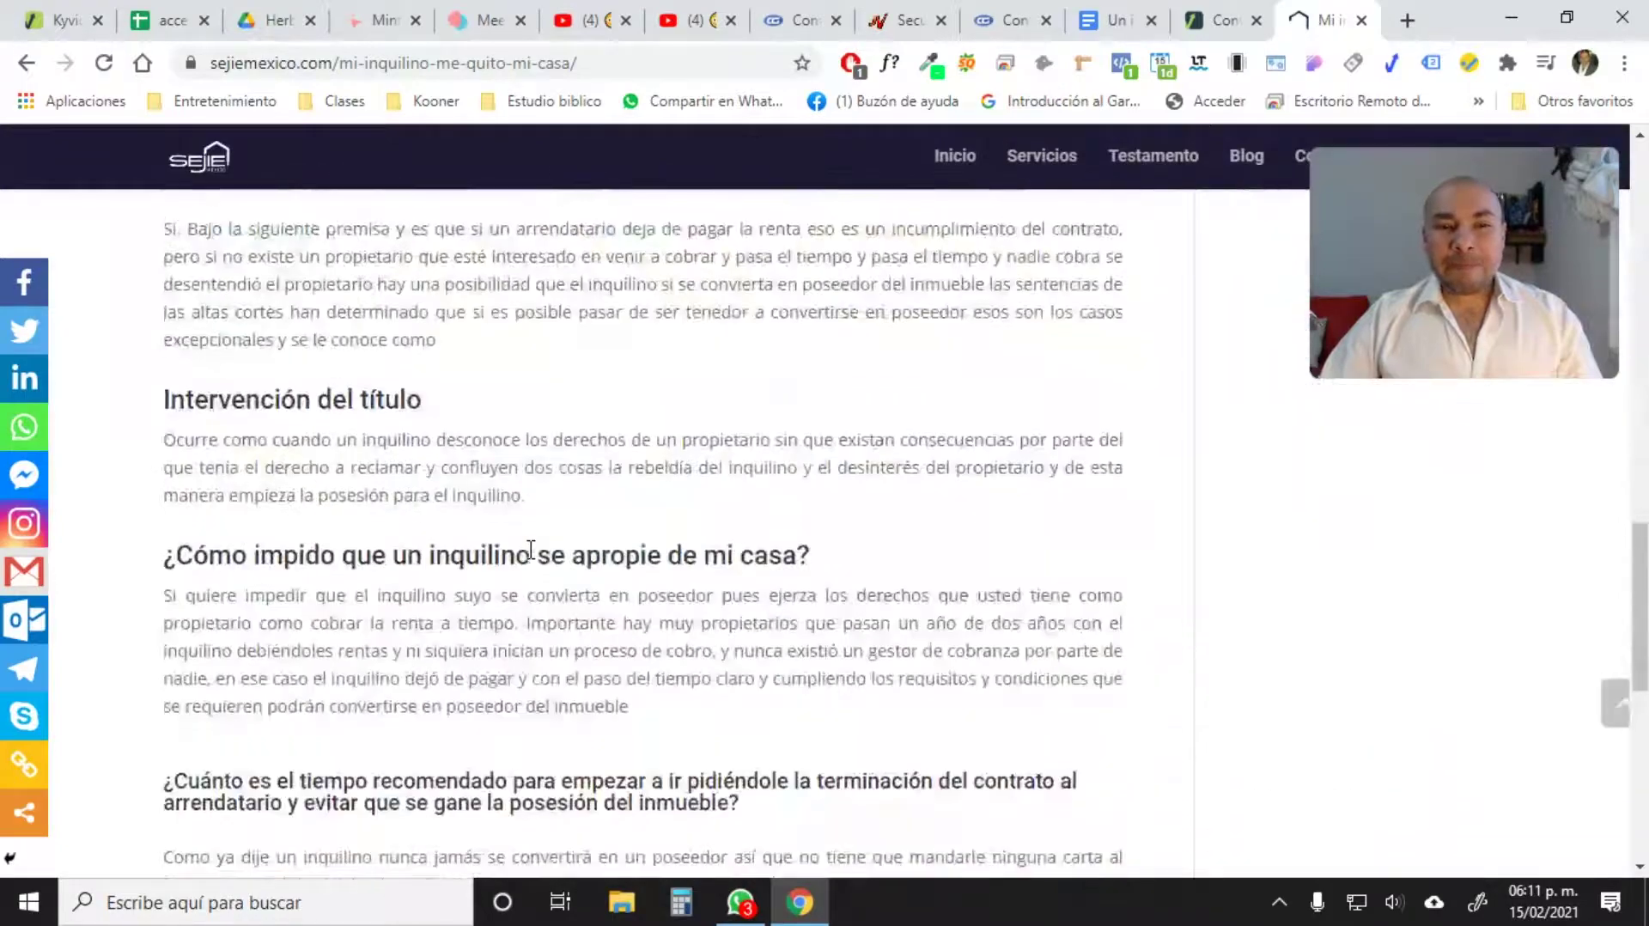
pyautogui.scroll(-9, 531, 550)
pyautogui.scroll(1, 531, 553)
pyautogui.scroll(3, 531, 553)
pyautogui.scroll(-4, 533, 563)
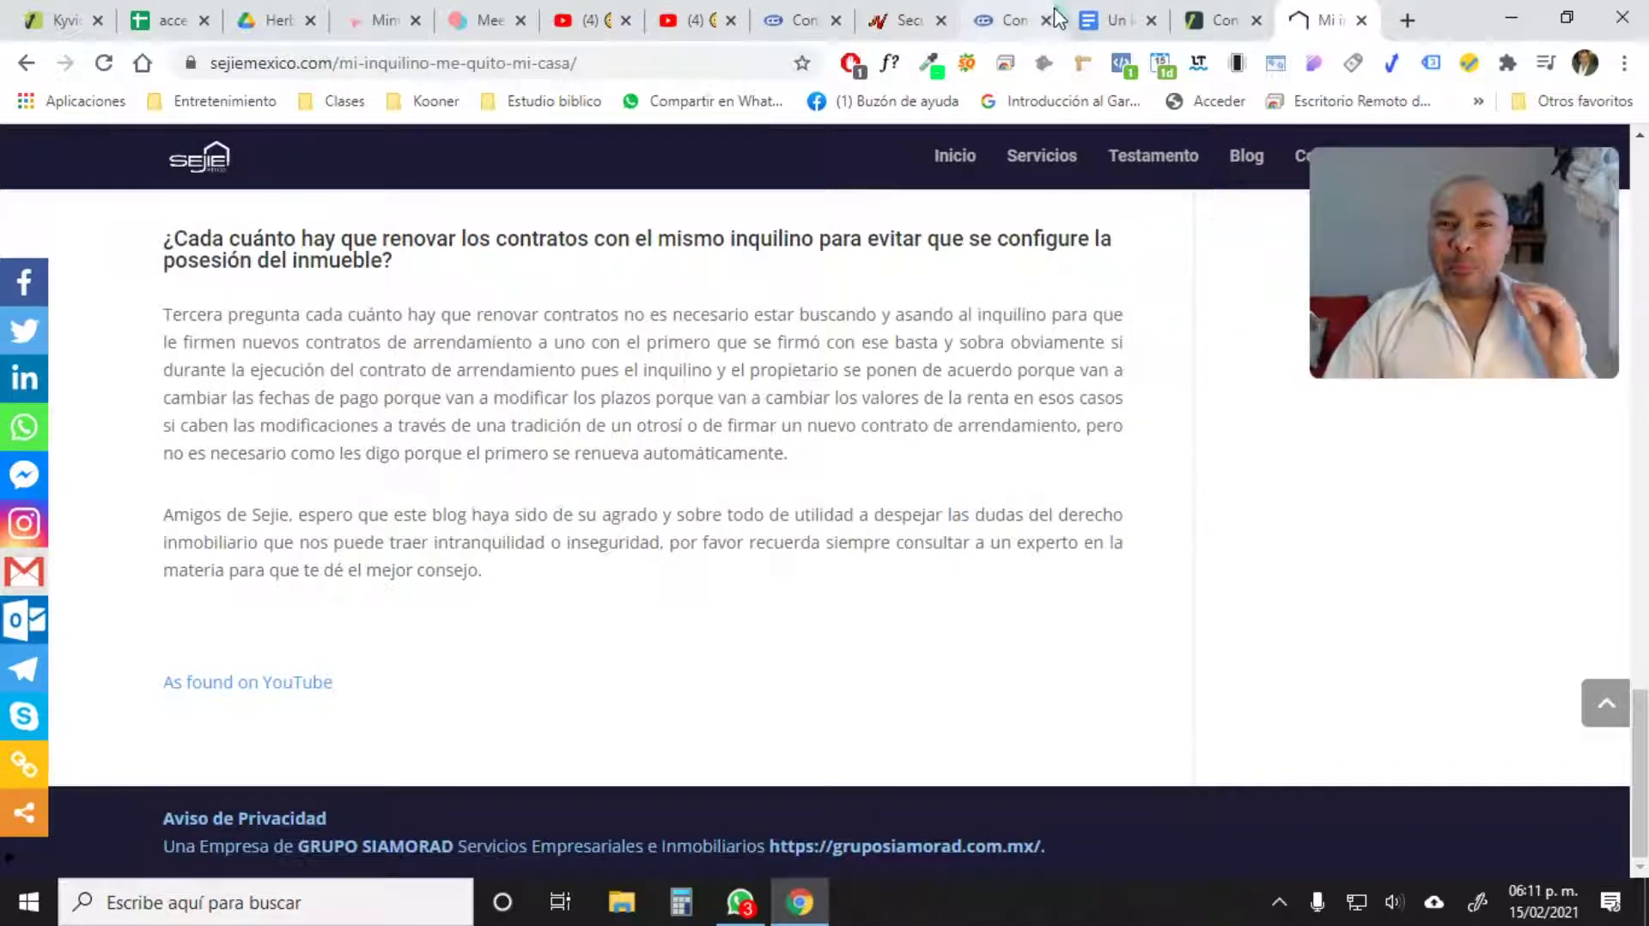
# Switch back to the Content Gorilla post editor and open the dashboard.
pyautogui.click(803, 21)
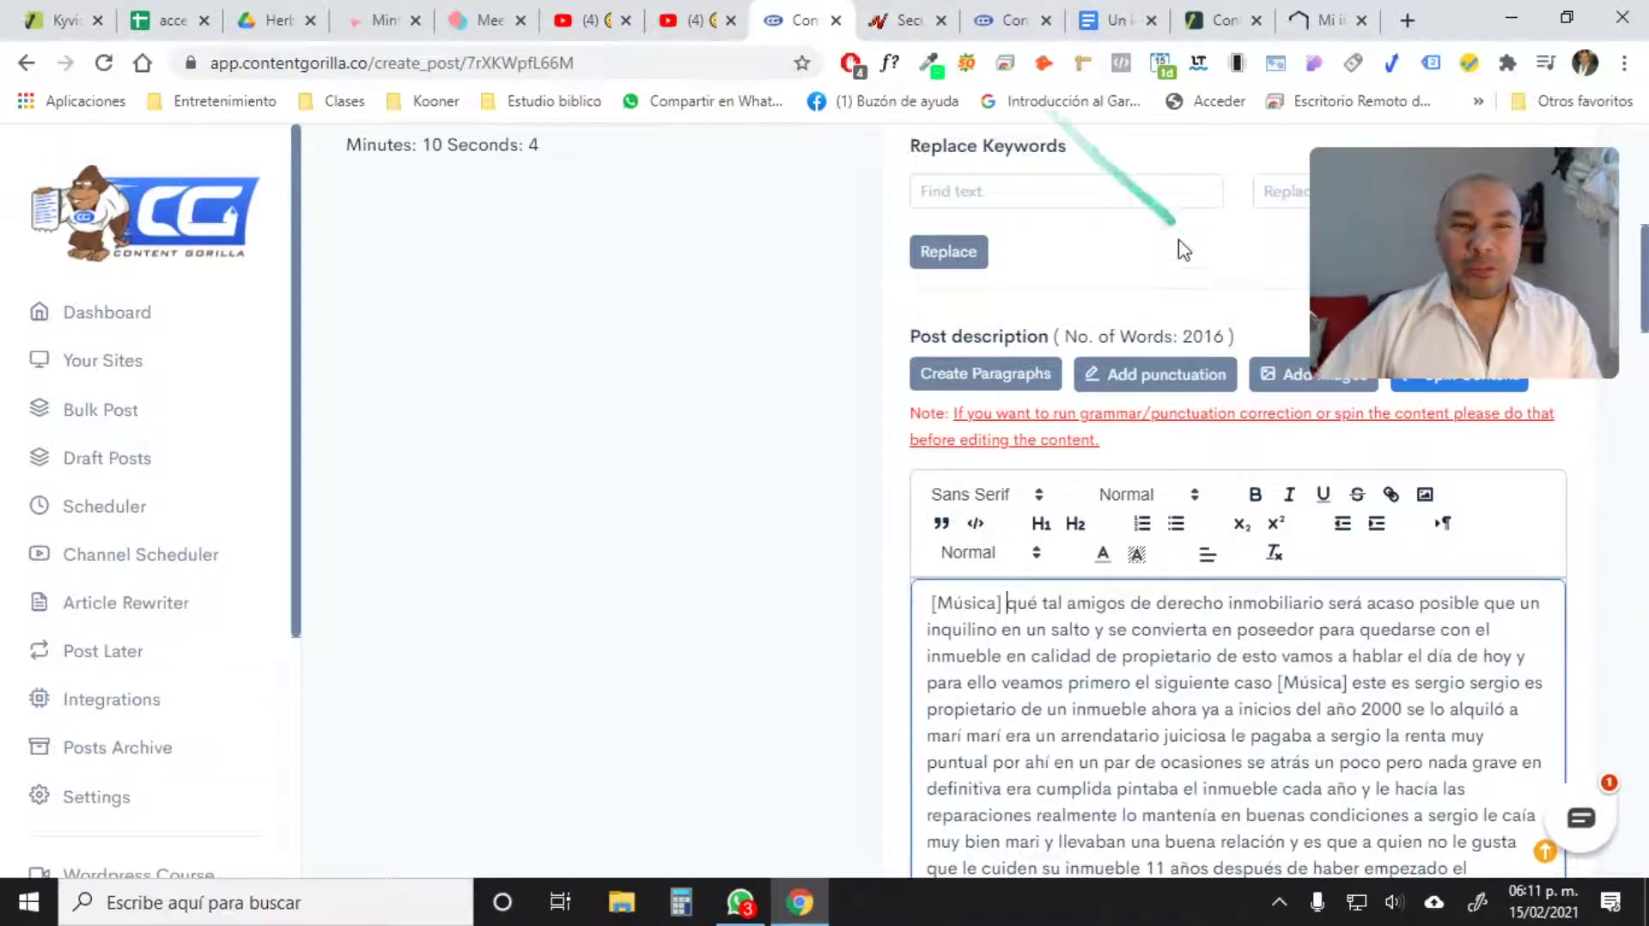
pyautogui.scroll(8, 559, 412)
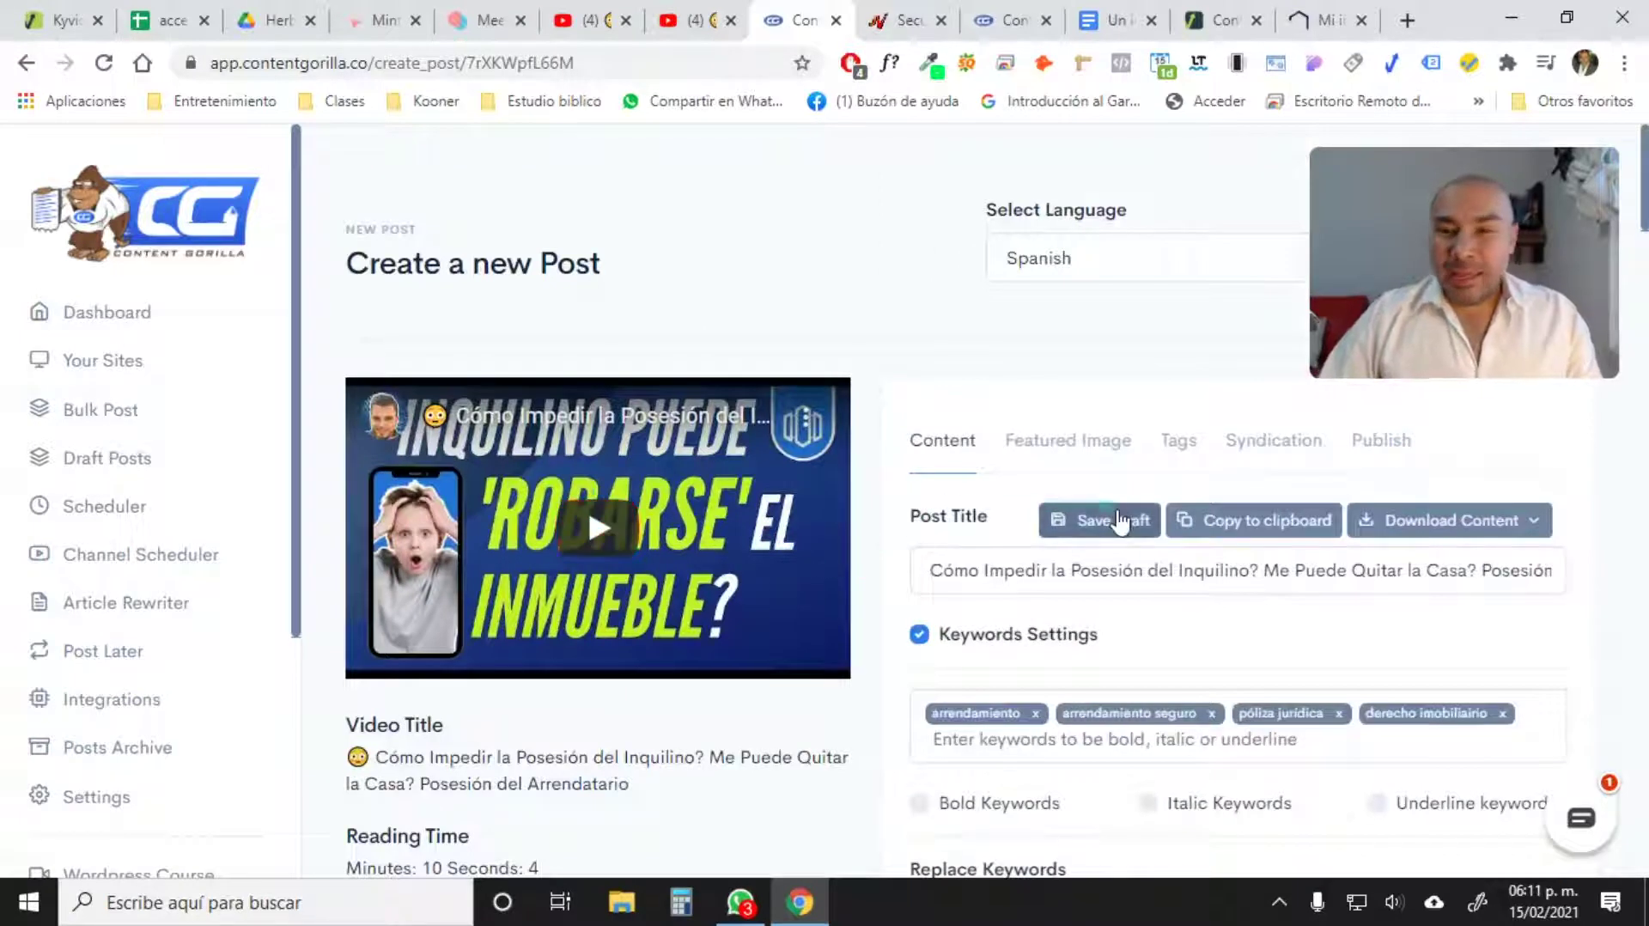
pyautogui.moveTo(1489, 251)
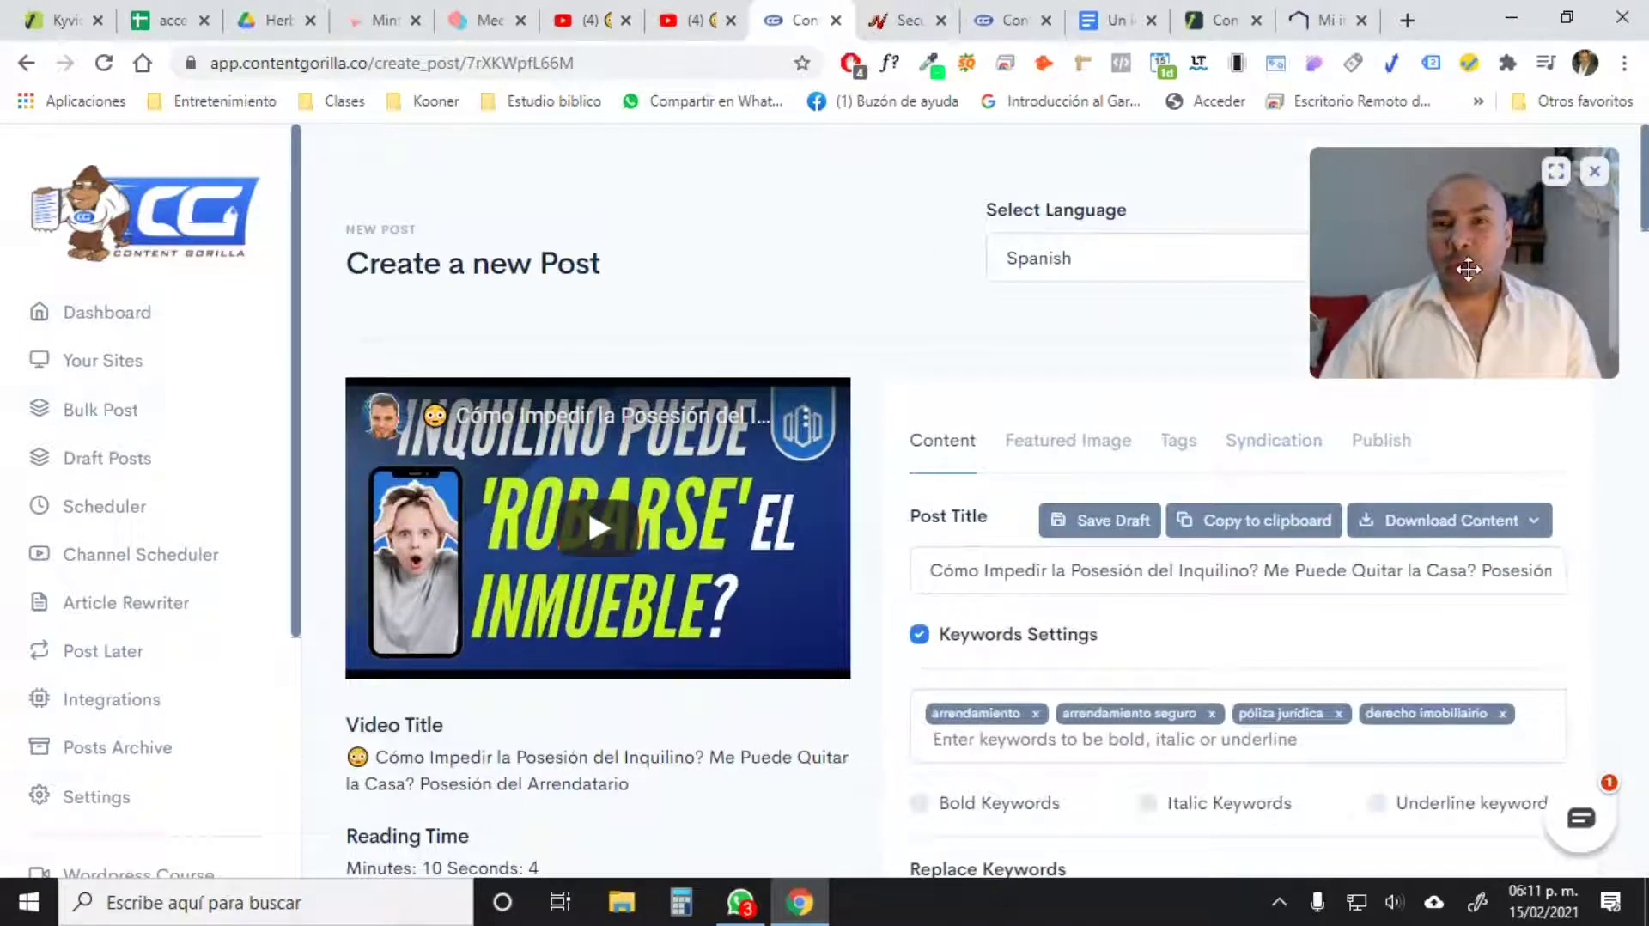
pyautogui.moveTo(1468, 270); pyautogui.dragTo(1459, 337)
pyautogui.click(136, 315)
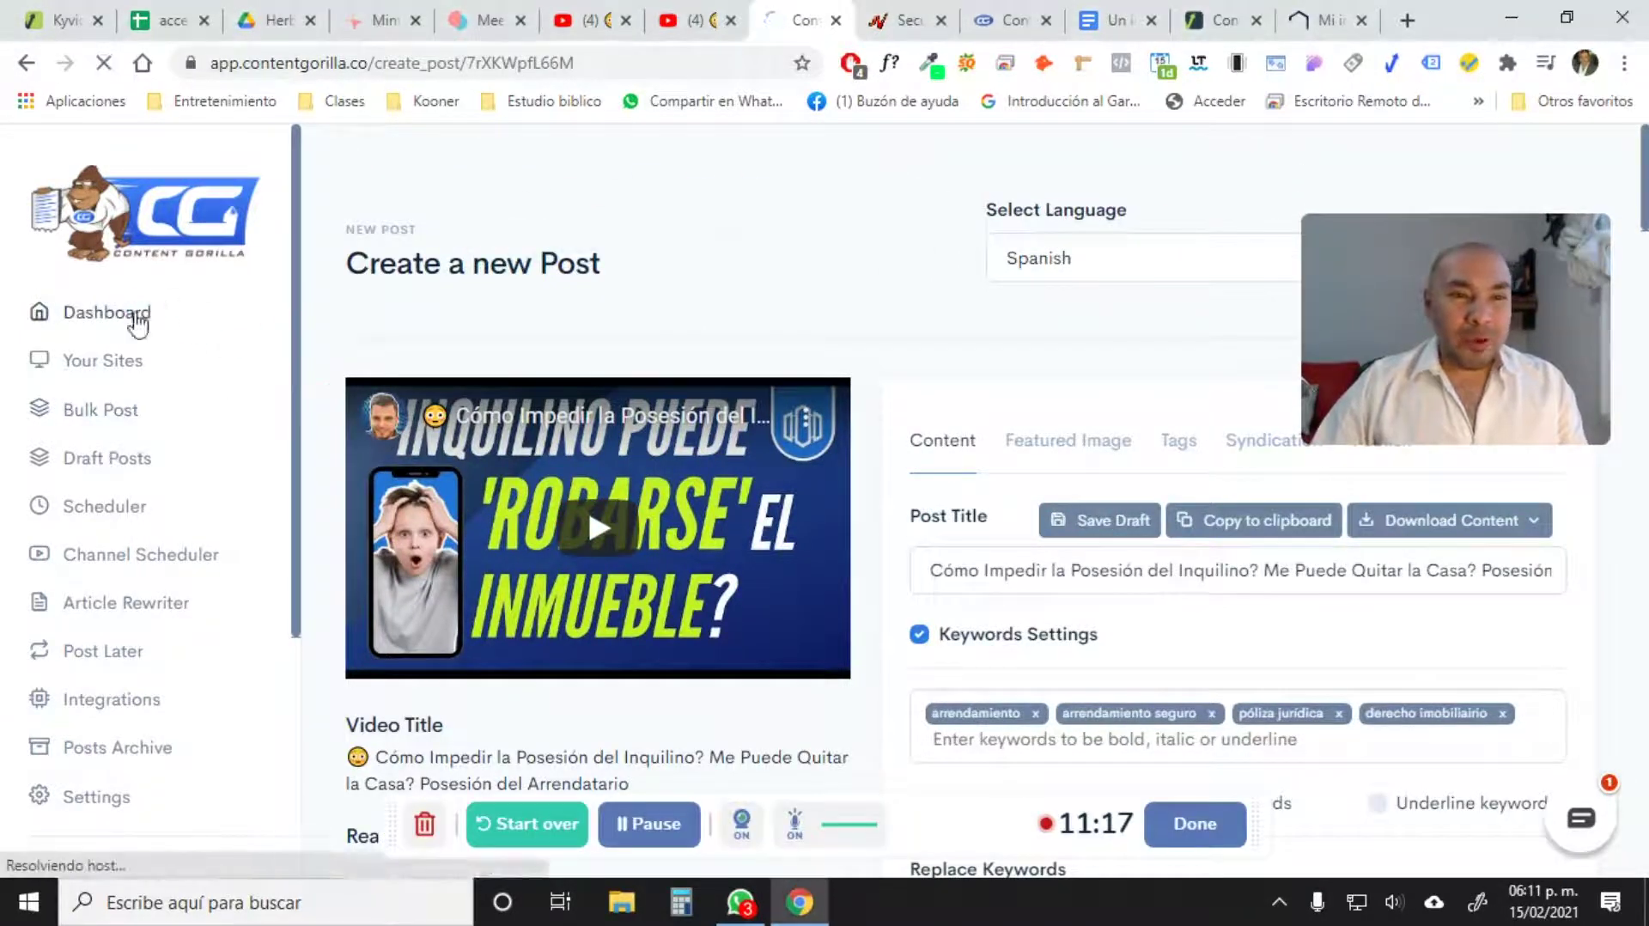
# View the list of connected websites and open the page for creating bulk posts.
pyautogui.moveTo(1494, 322); pyautogui.dragTo(1492, 406)
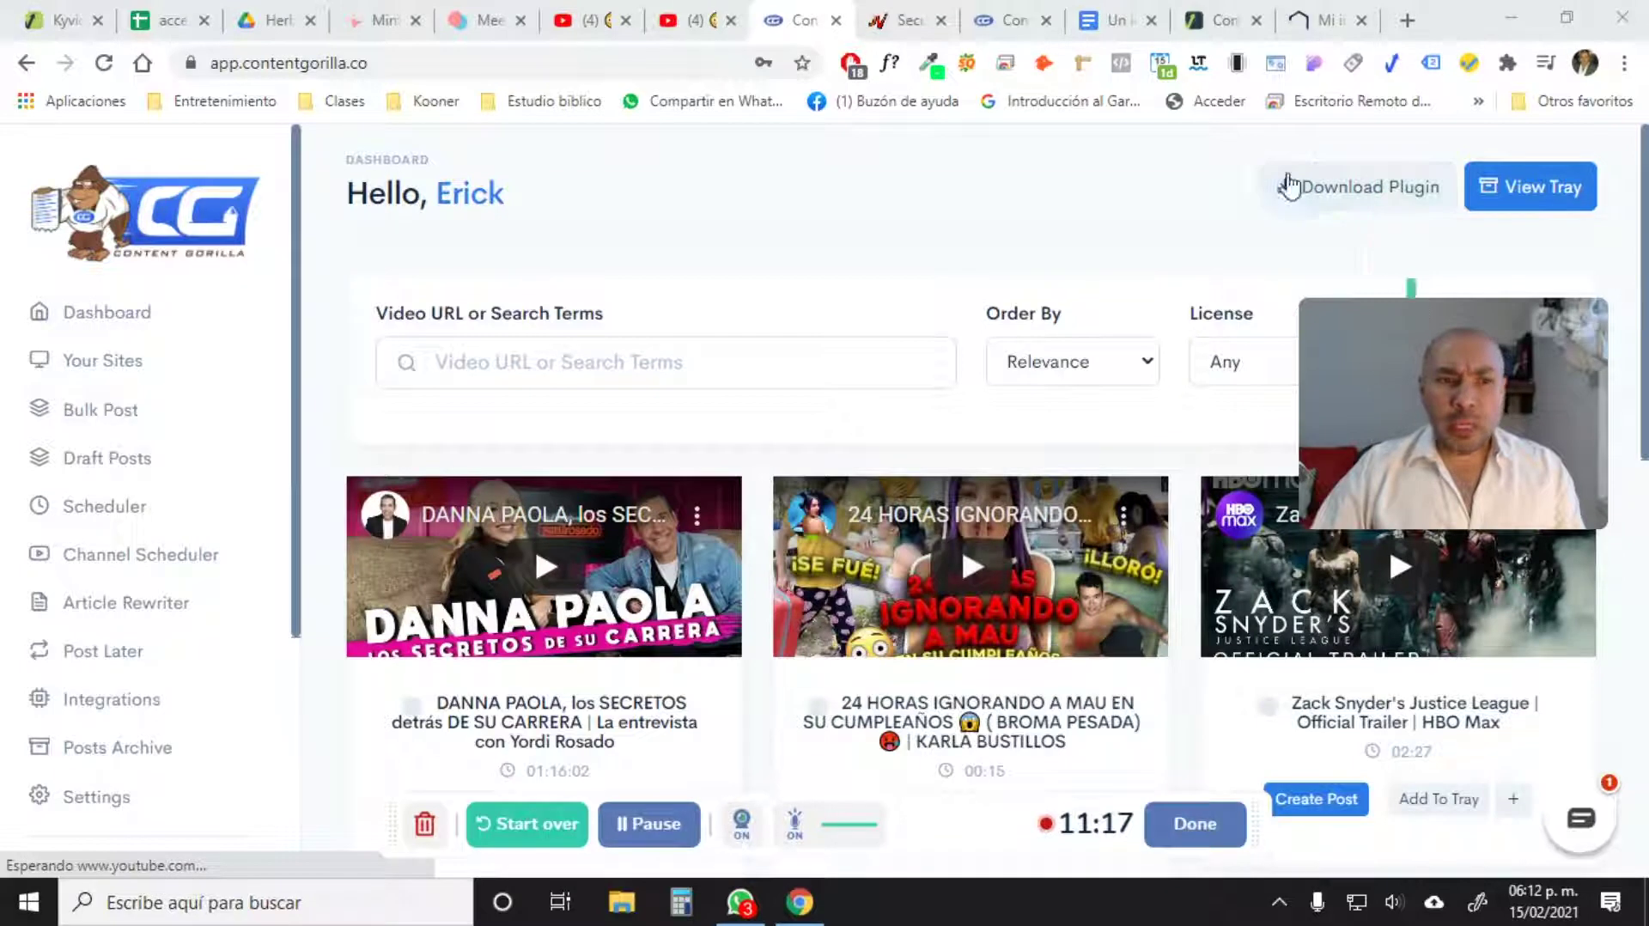
pyautogui.click(129, 366)
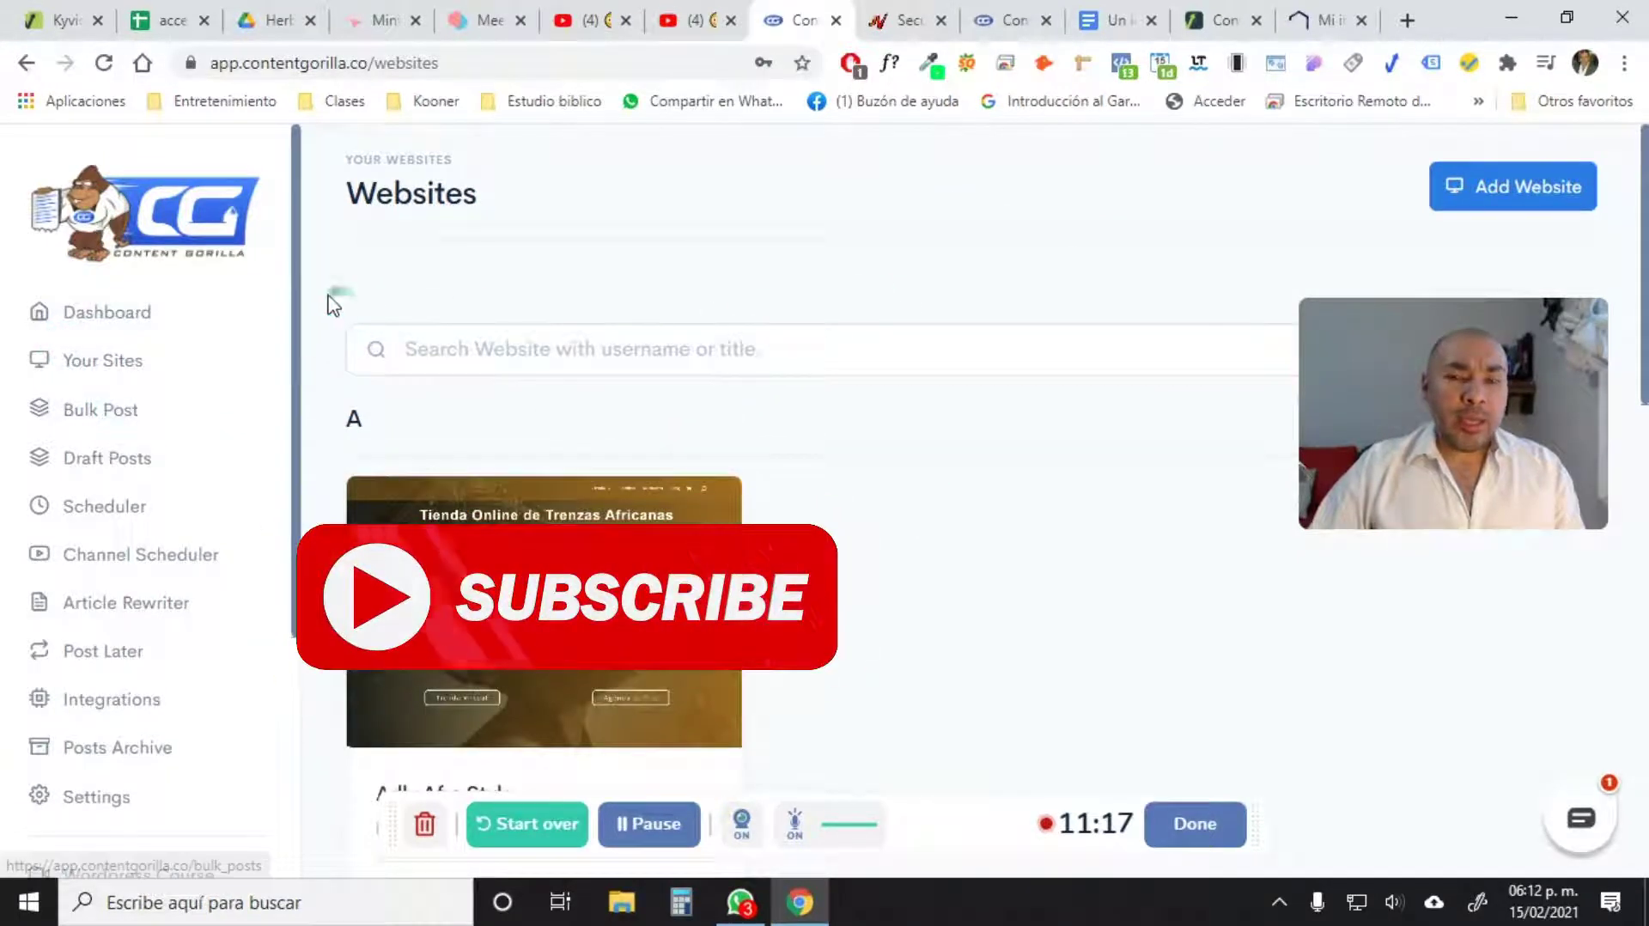
pyautogui.click(88, 416)
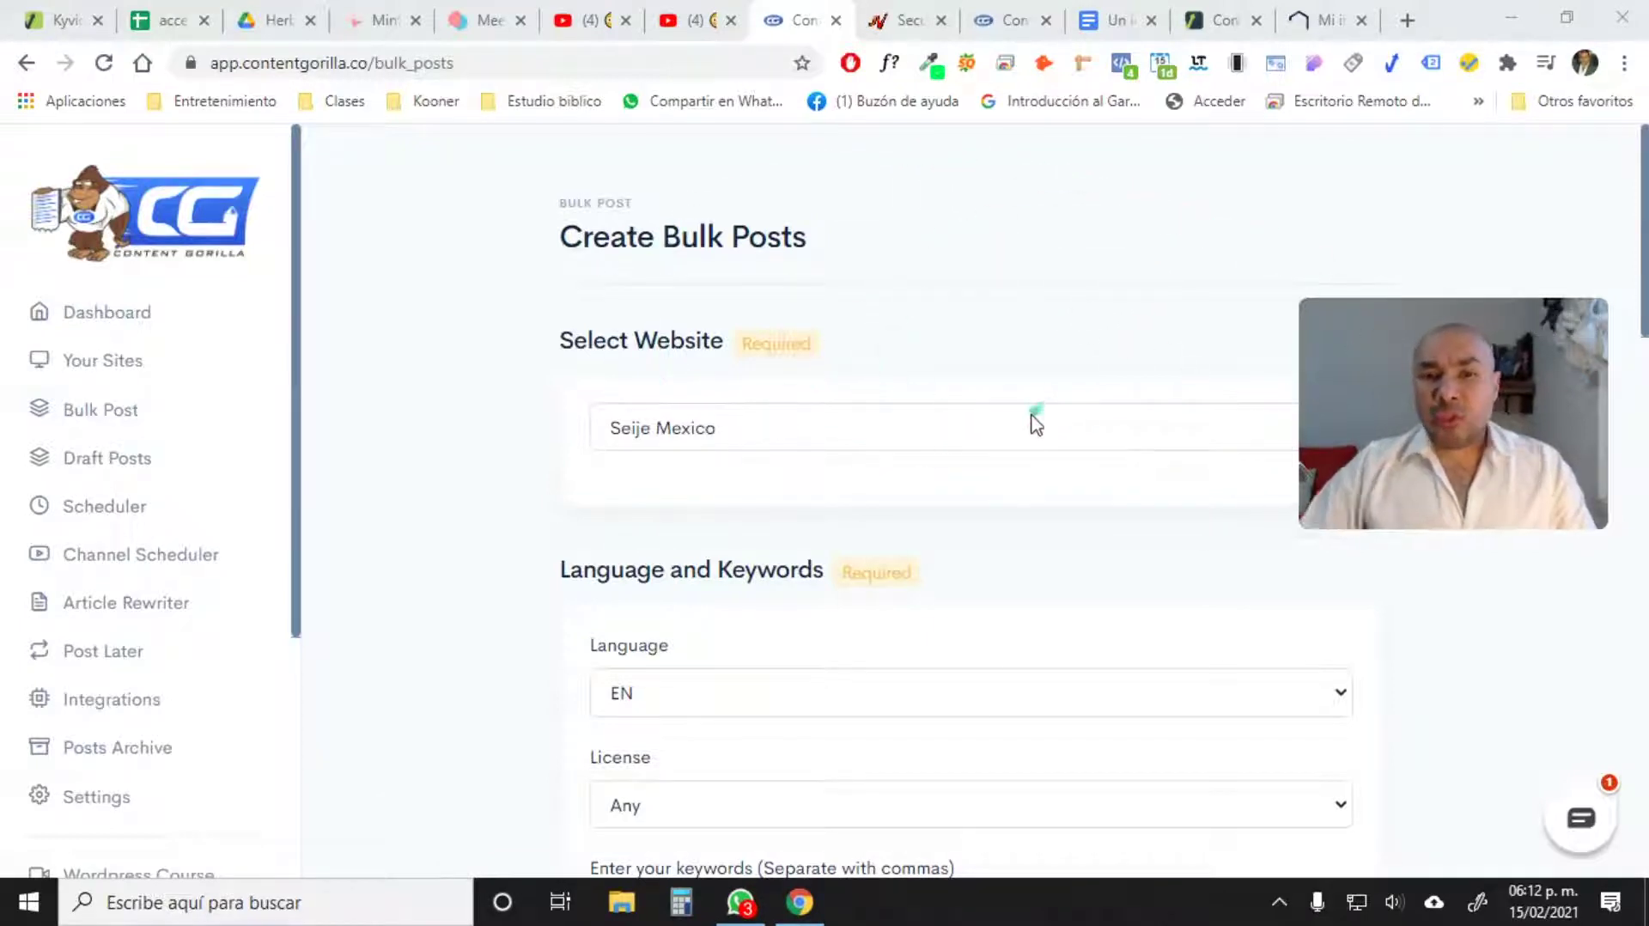
# Set the bulk post generation details to 6 posts with an interval of 9 hours and 0 minutes.
pyautogui.scroll(-3, 1022, 421)
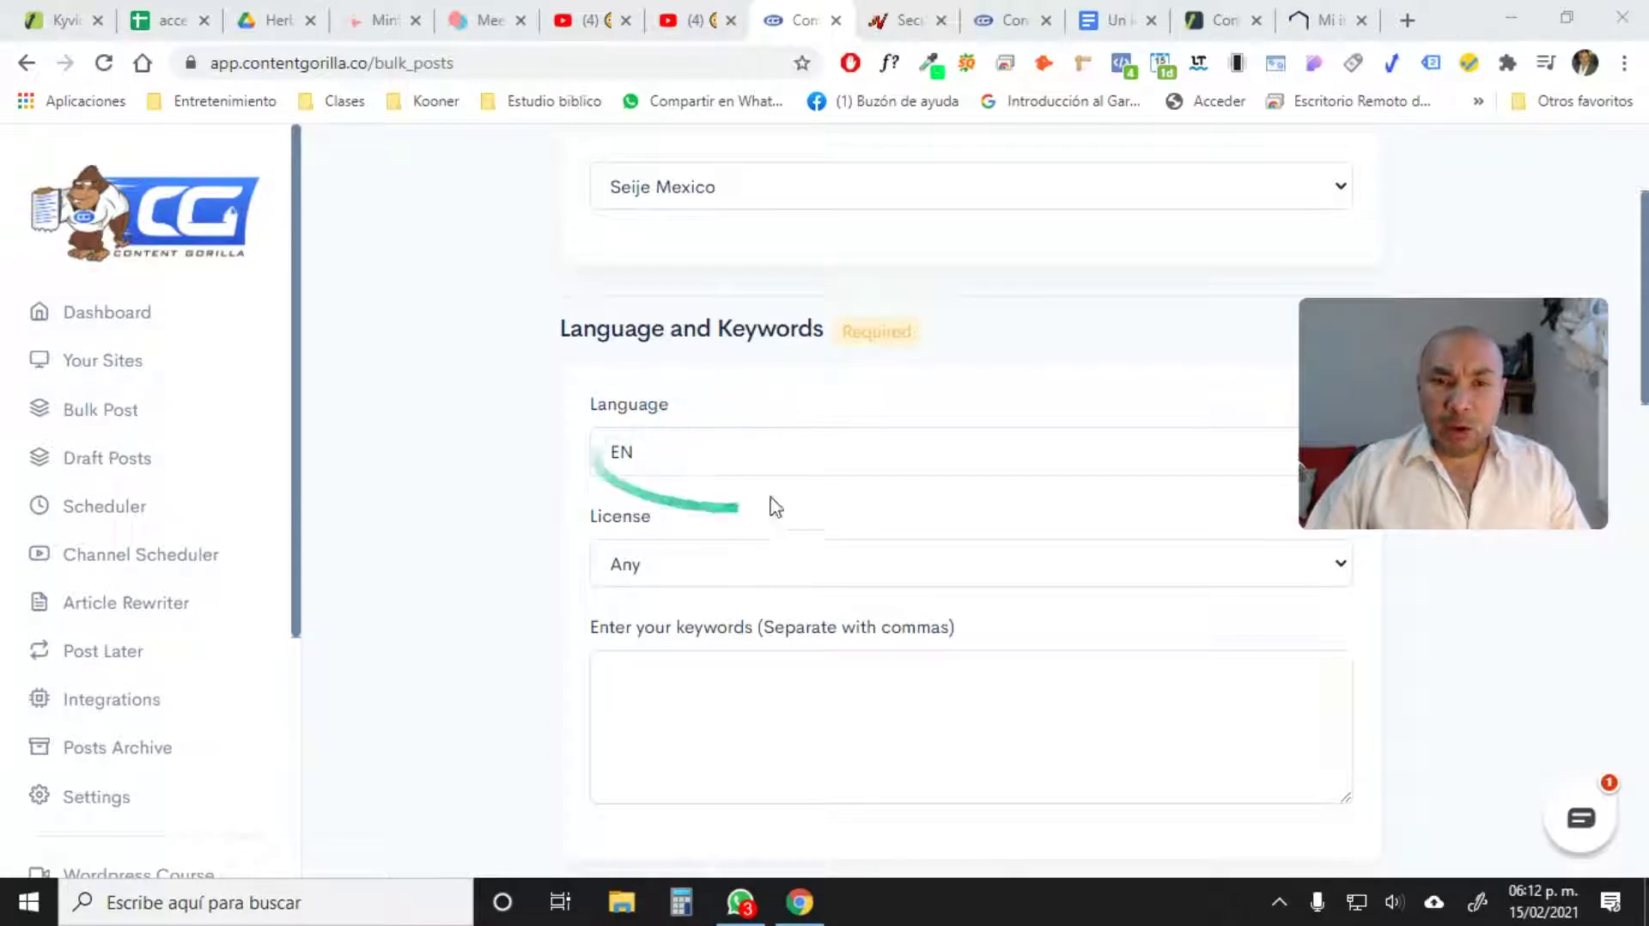
pyautogui.scroll(-3, 863, 580)
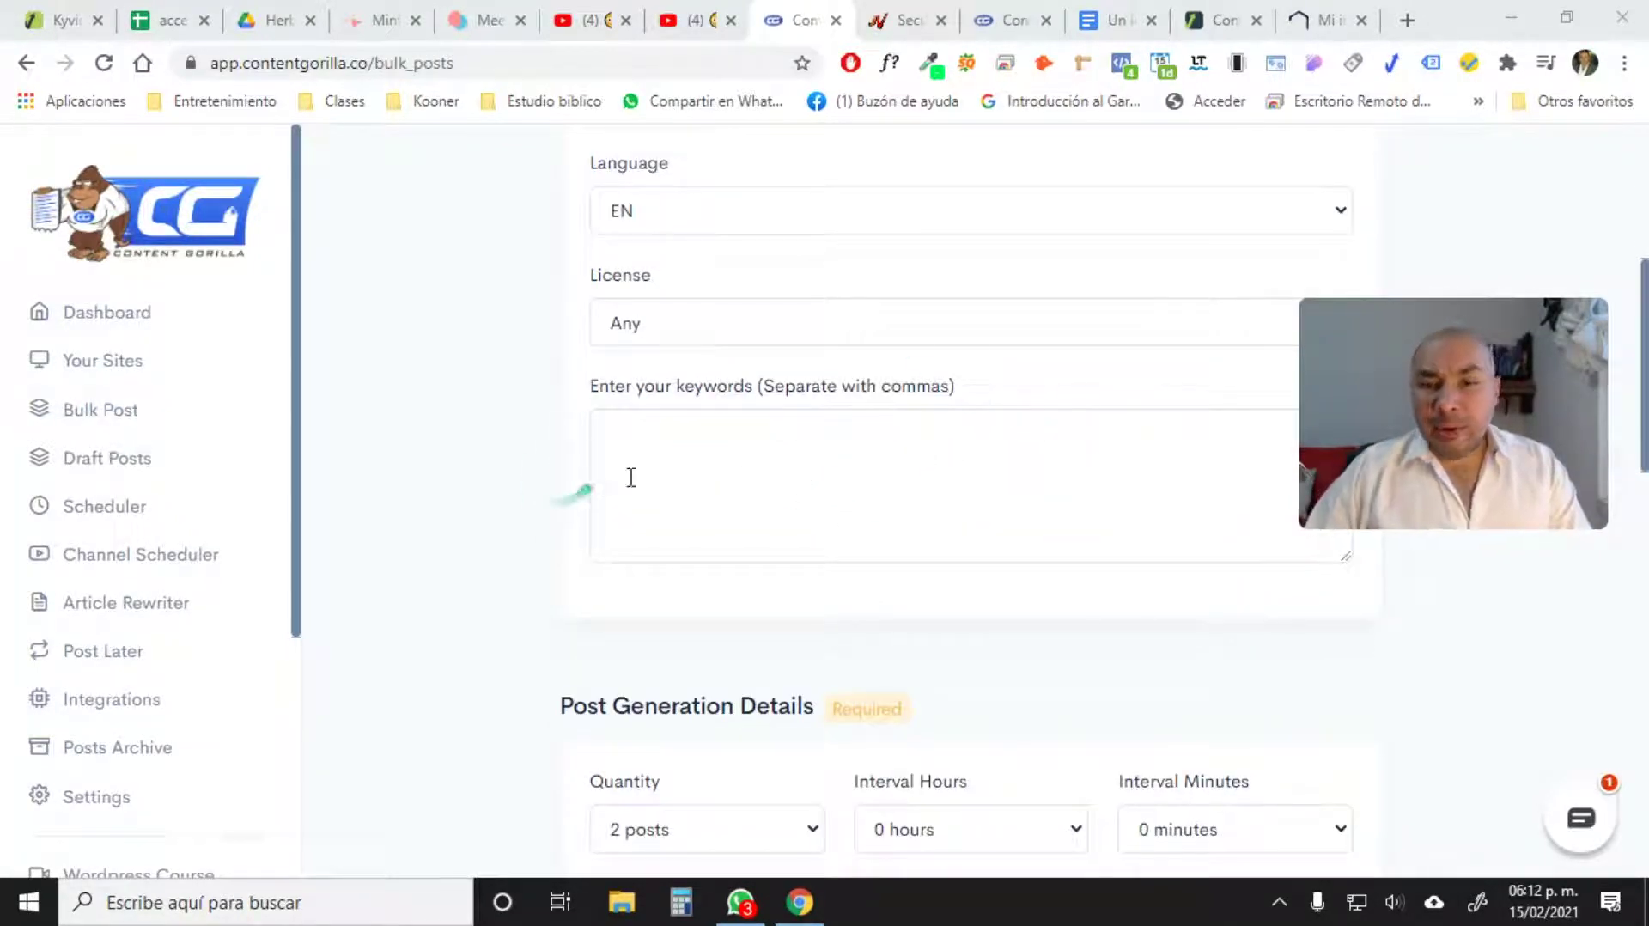
pyautogui.scroll(-3, 1017, 468)
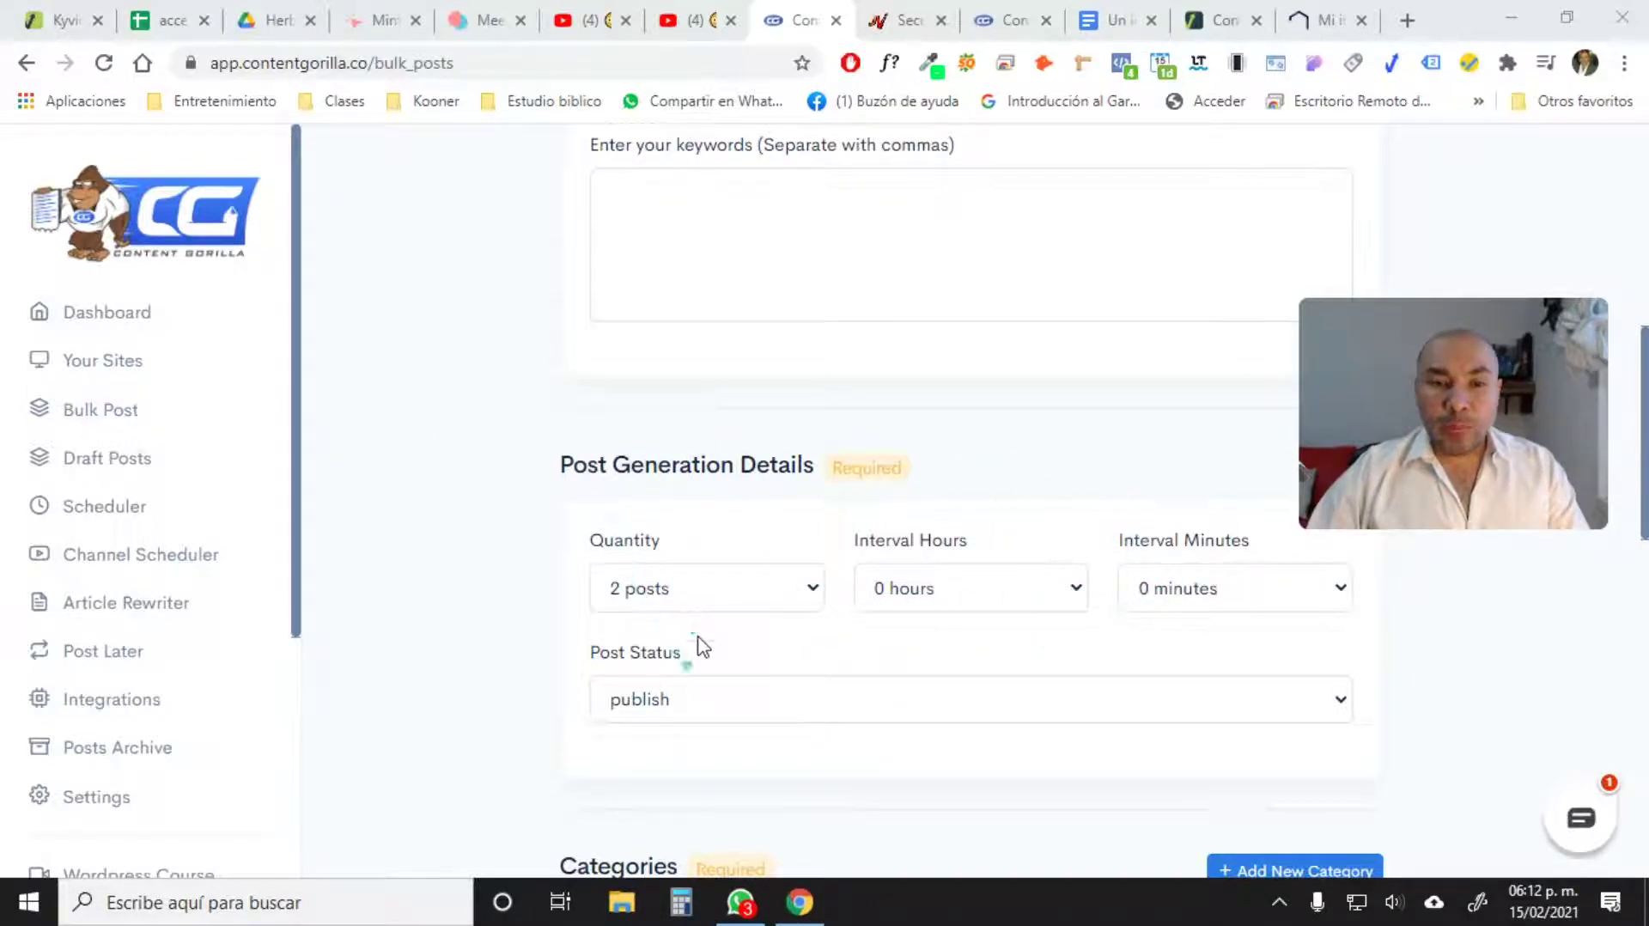
pyautogui.click(723, 597)
pyautogui.click(706, 387)
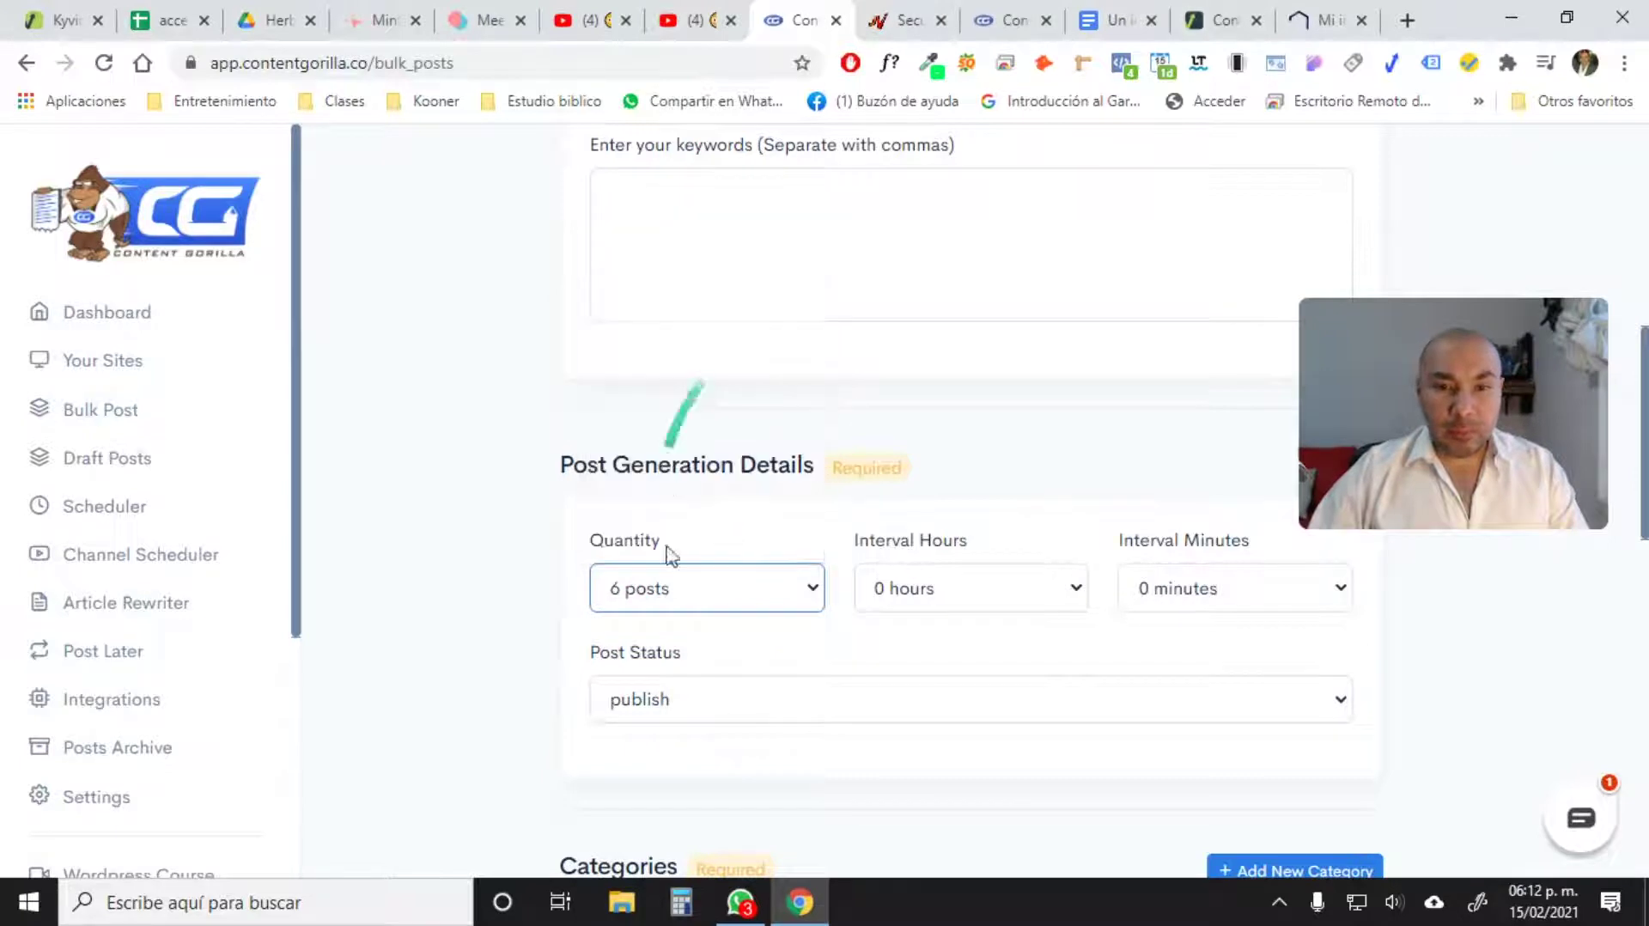
pyautogui.click(987, 600)
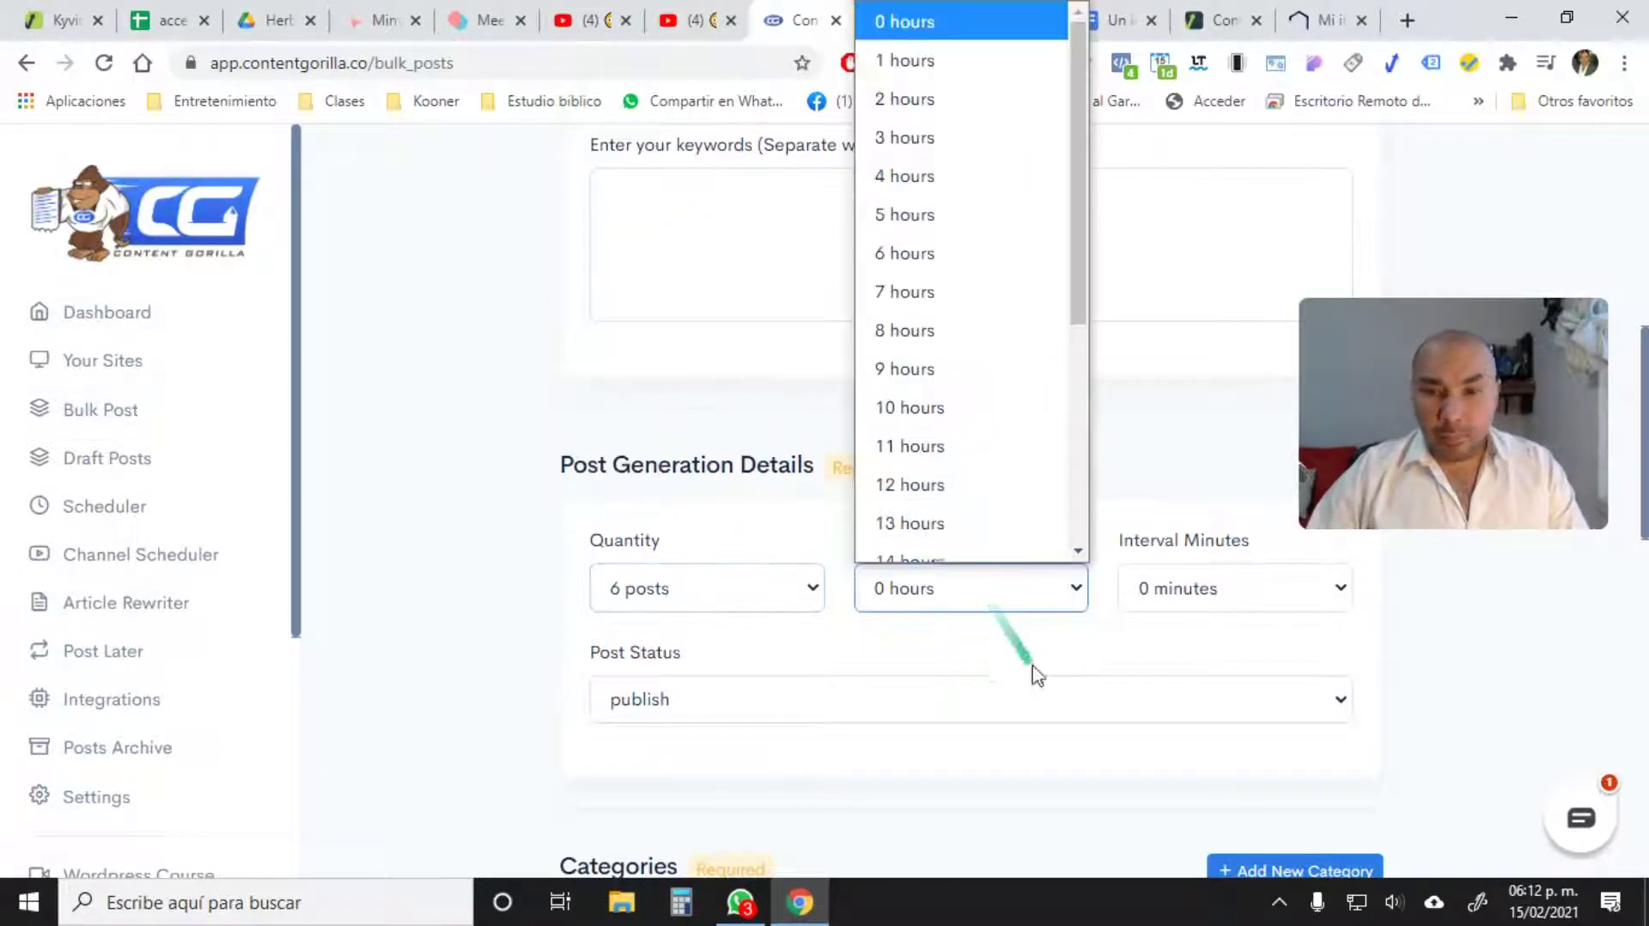
pyautogui.click(956, 353)
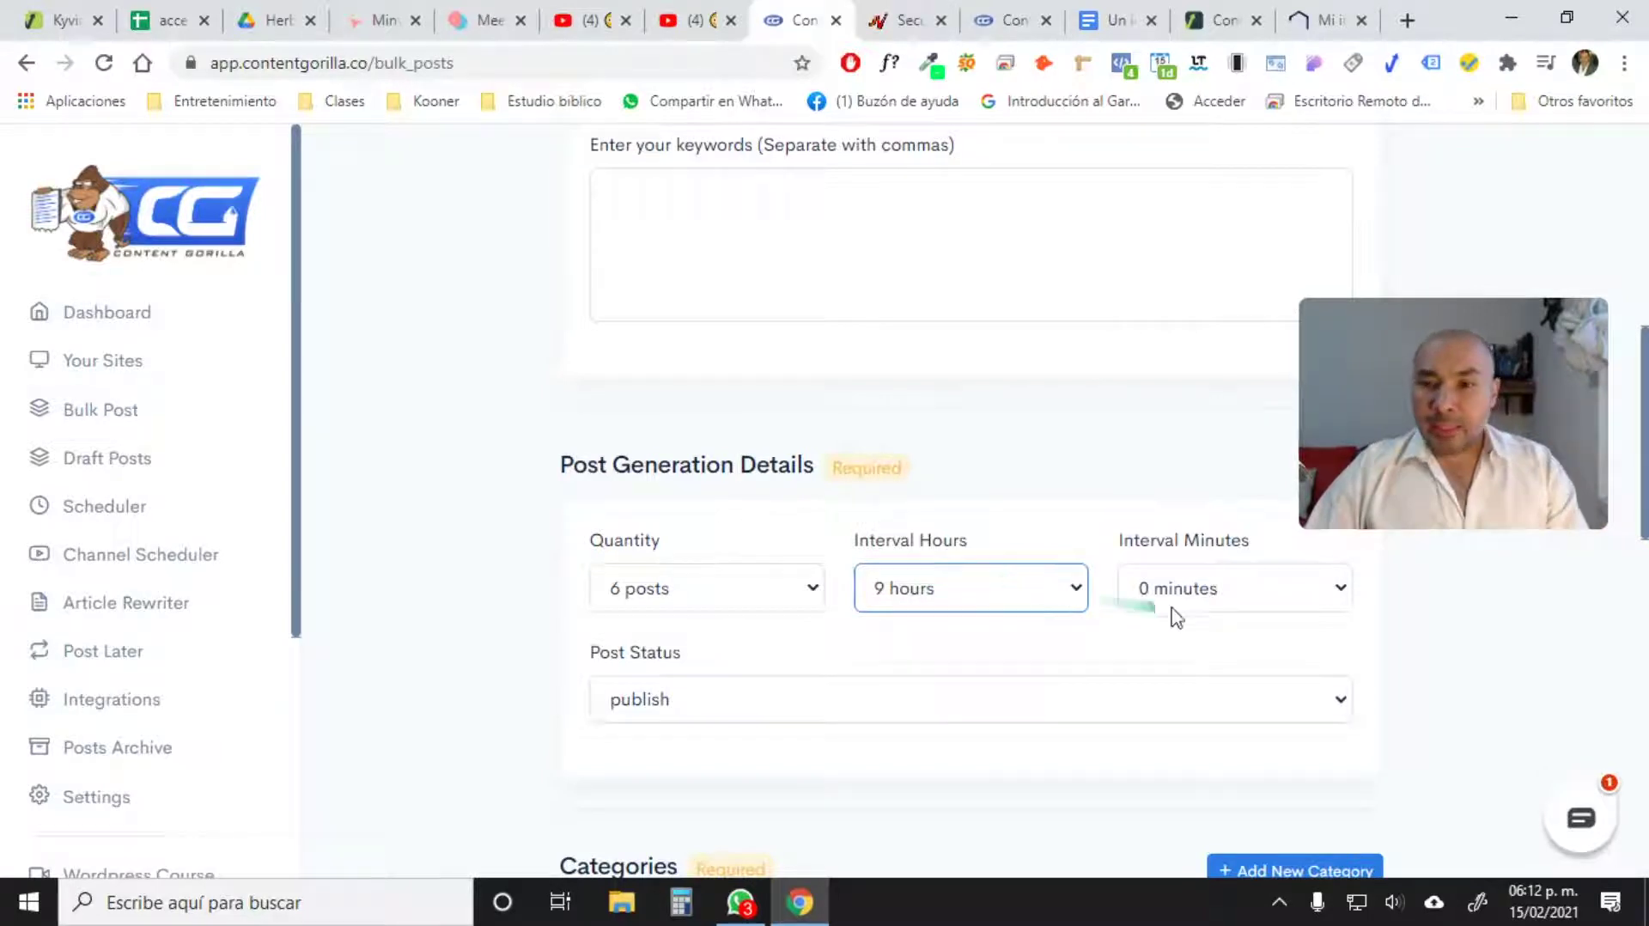
pyautogui.click(1230, 604)
pyautogui.click(1141, 525)
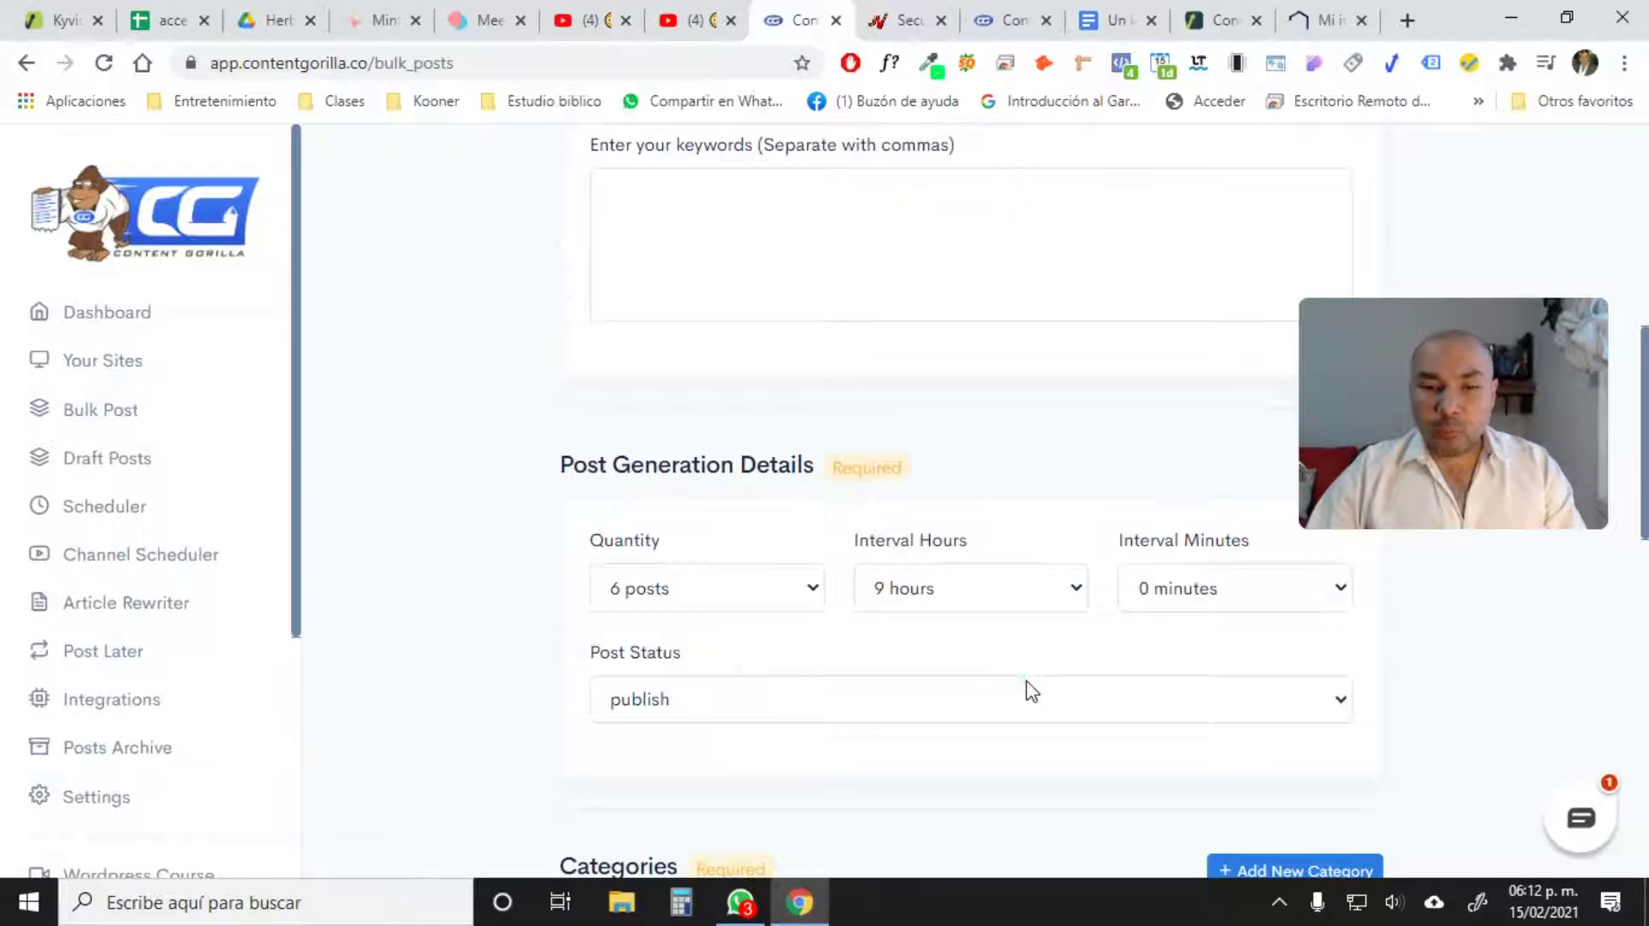
# Enter the bulk post keywords "juicios, abogados, derecho inmobiliario," in the language and keywords section.
pyautogui.scroll(-4, 1029, 693)
pyautogui.scroll(6, 1034, 692)
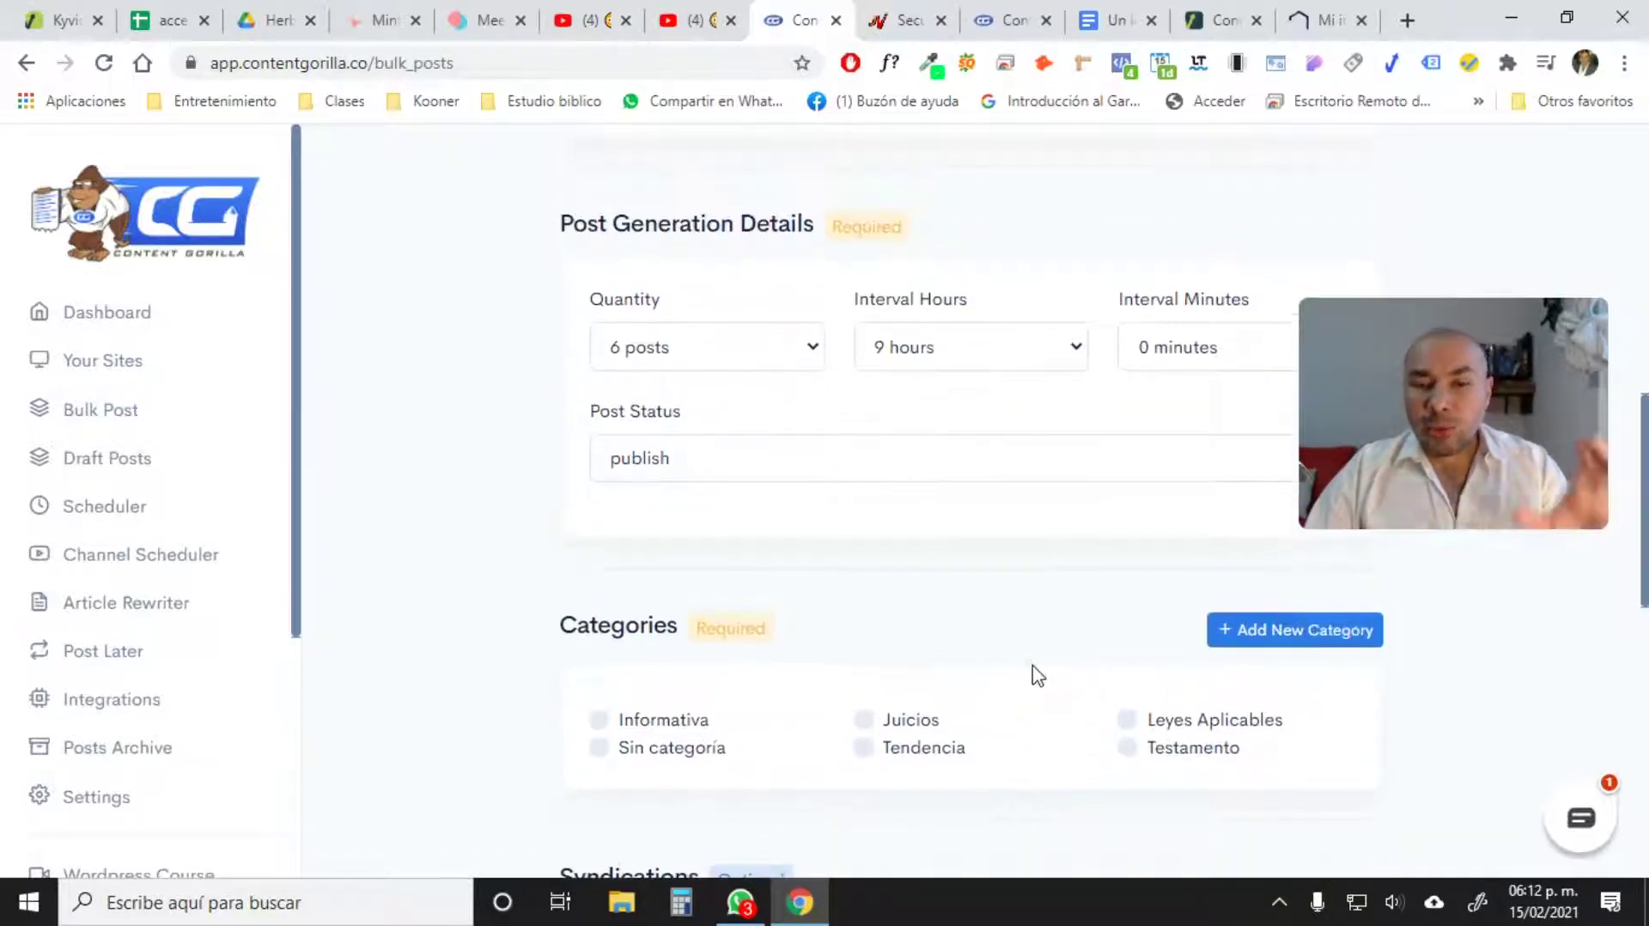
pyautogui.scroll(3, 1034, 692)
pyautogui.click(842, 595)
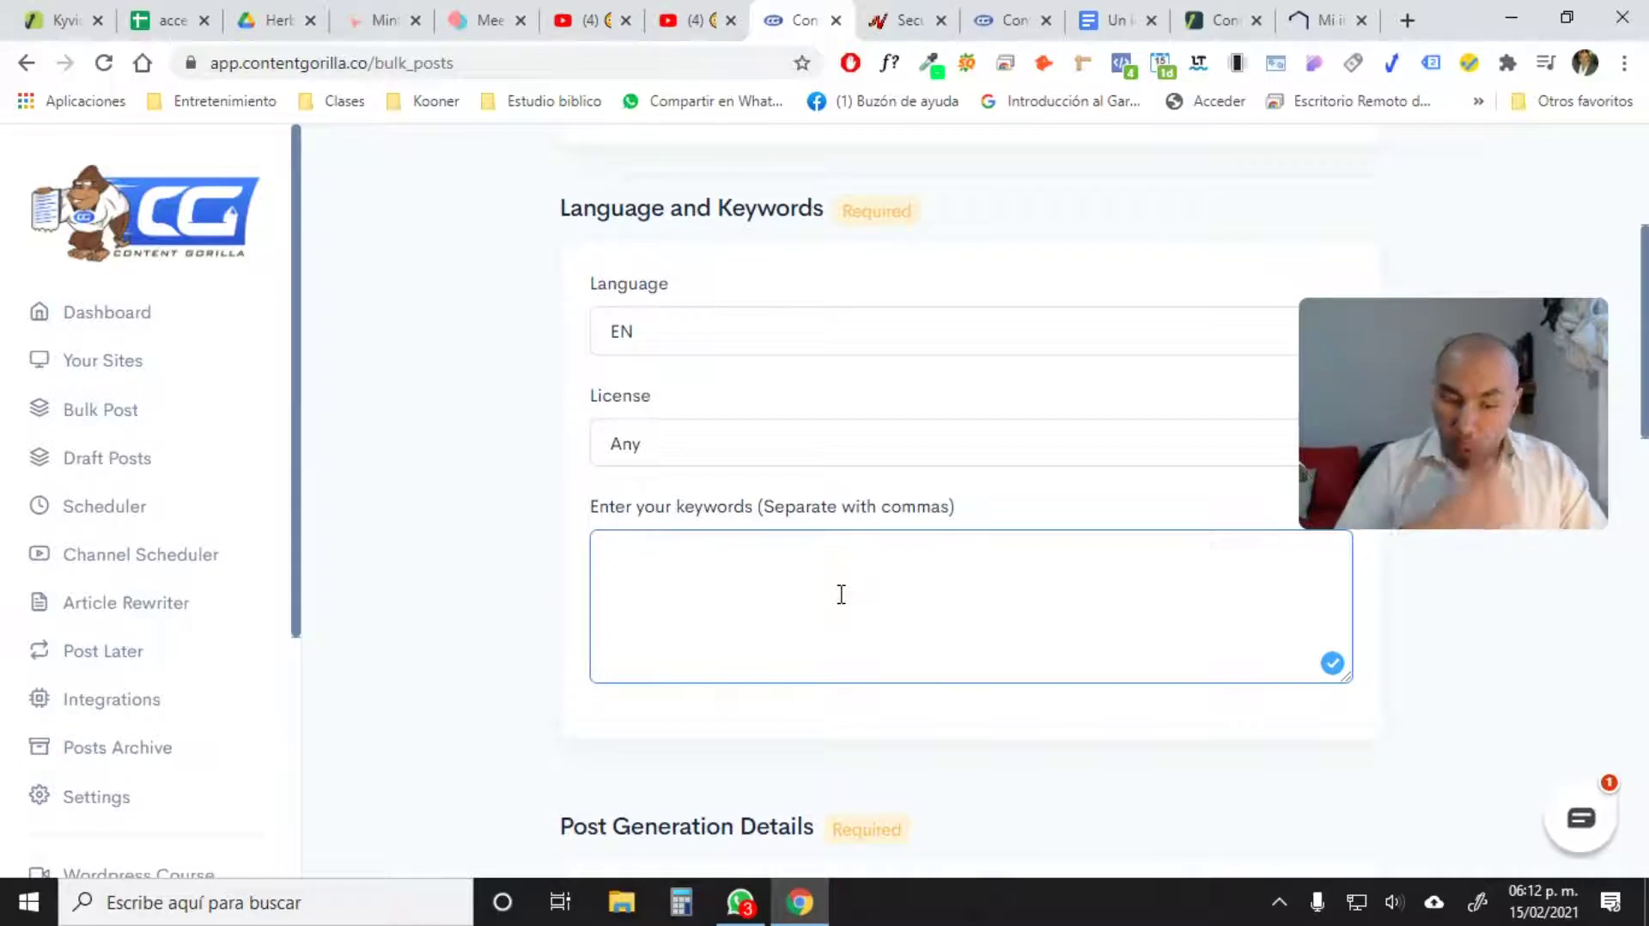
pyautogui.write('juicios, a')
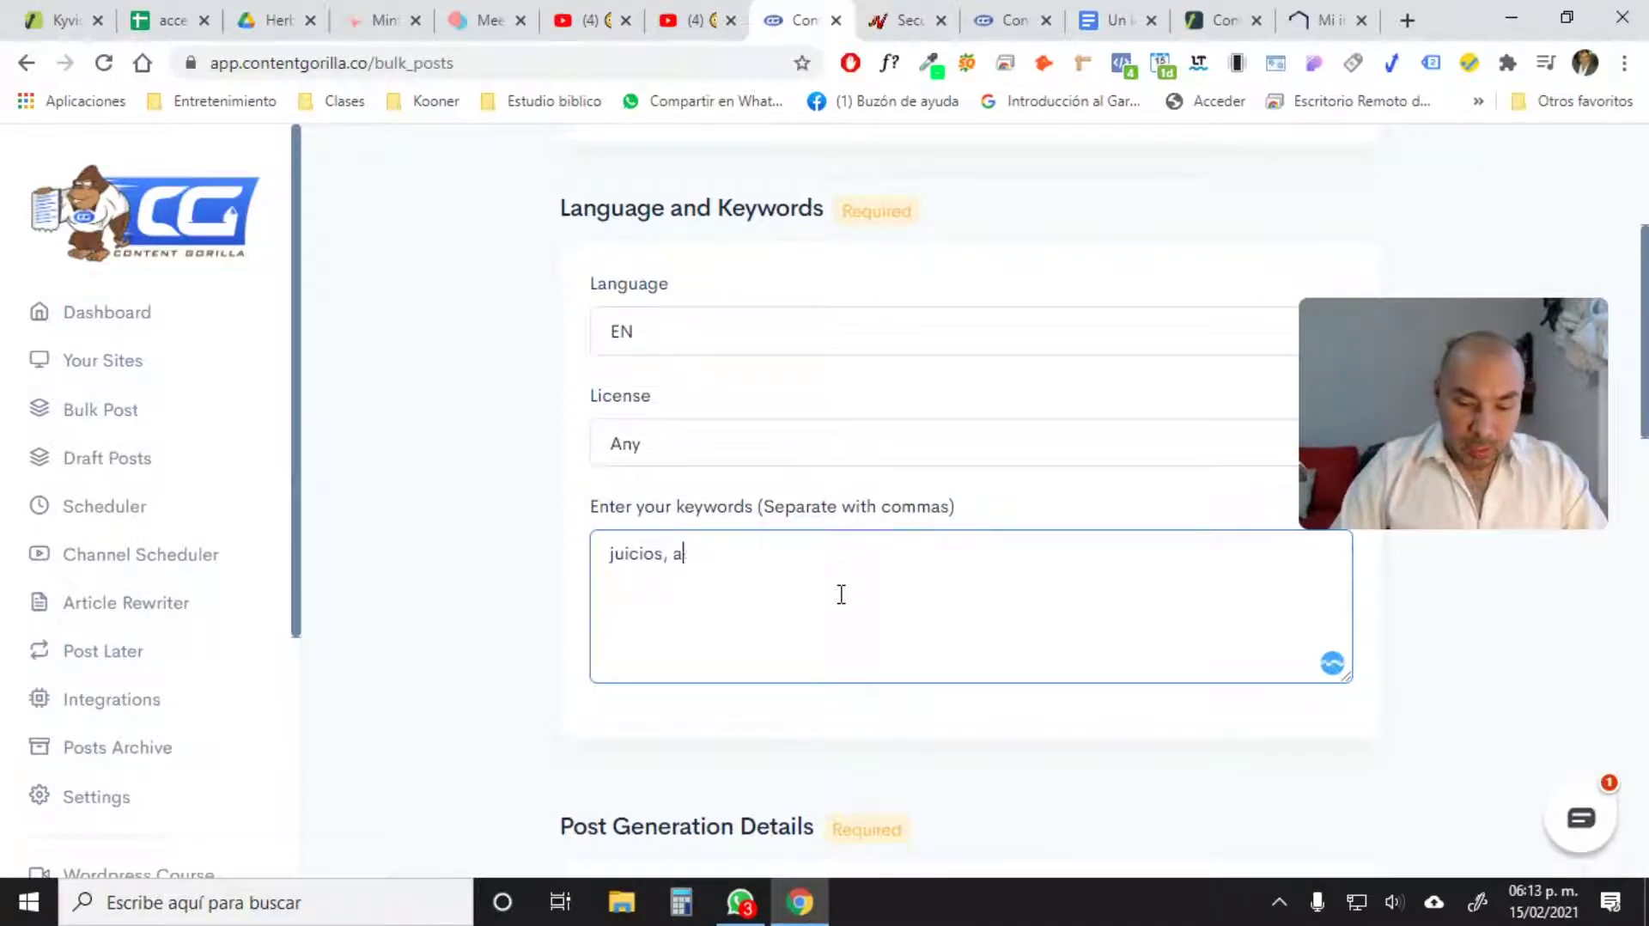
pyautogui.write('bogados, ')
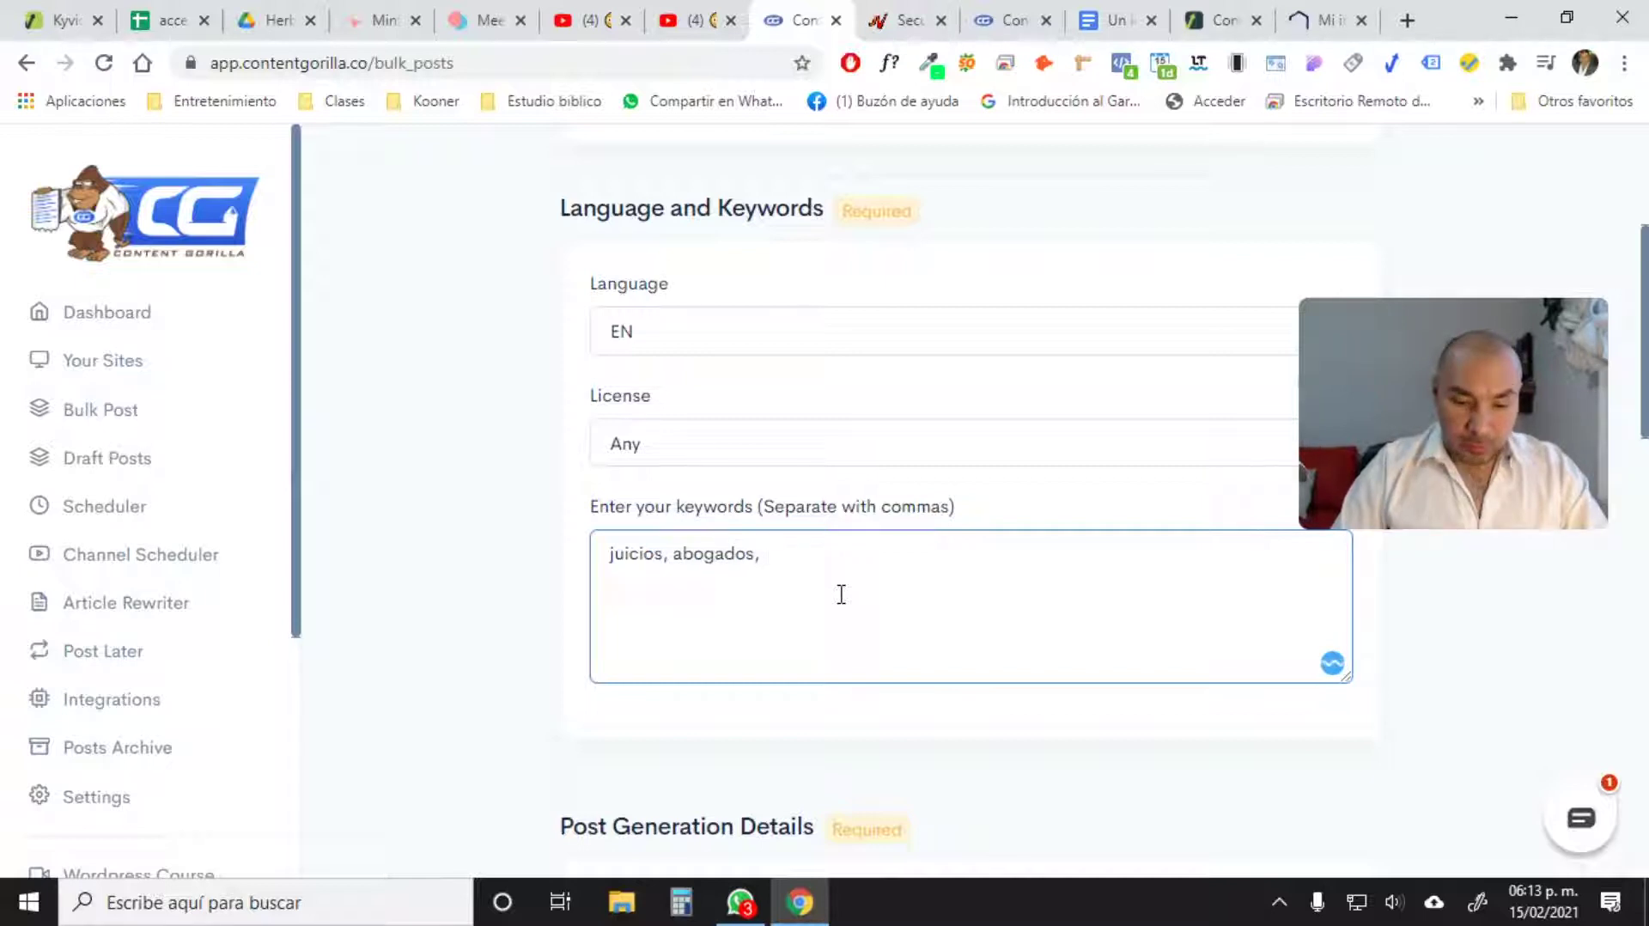
pyautogui.write('derecho inmobiliario,')
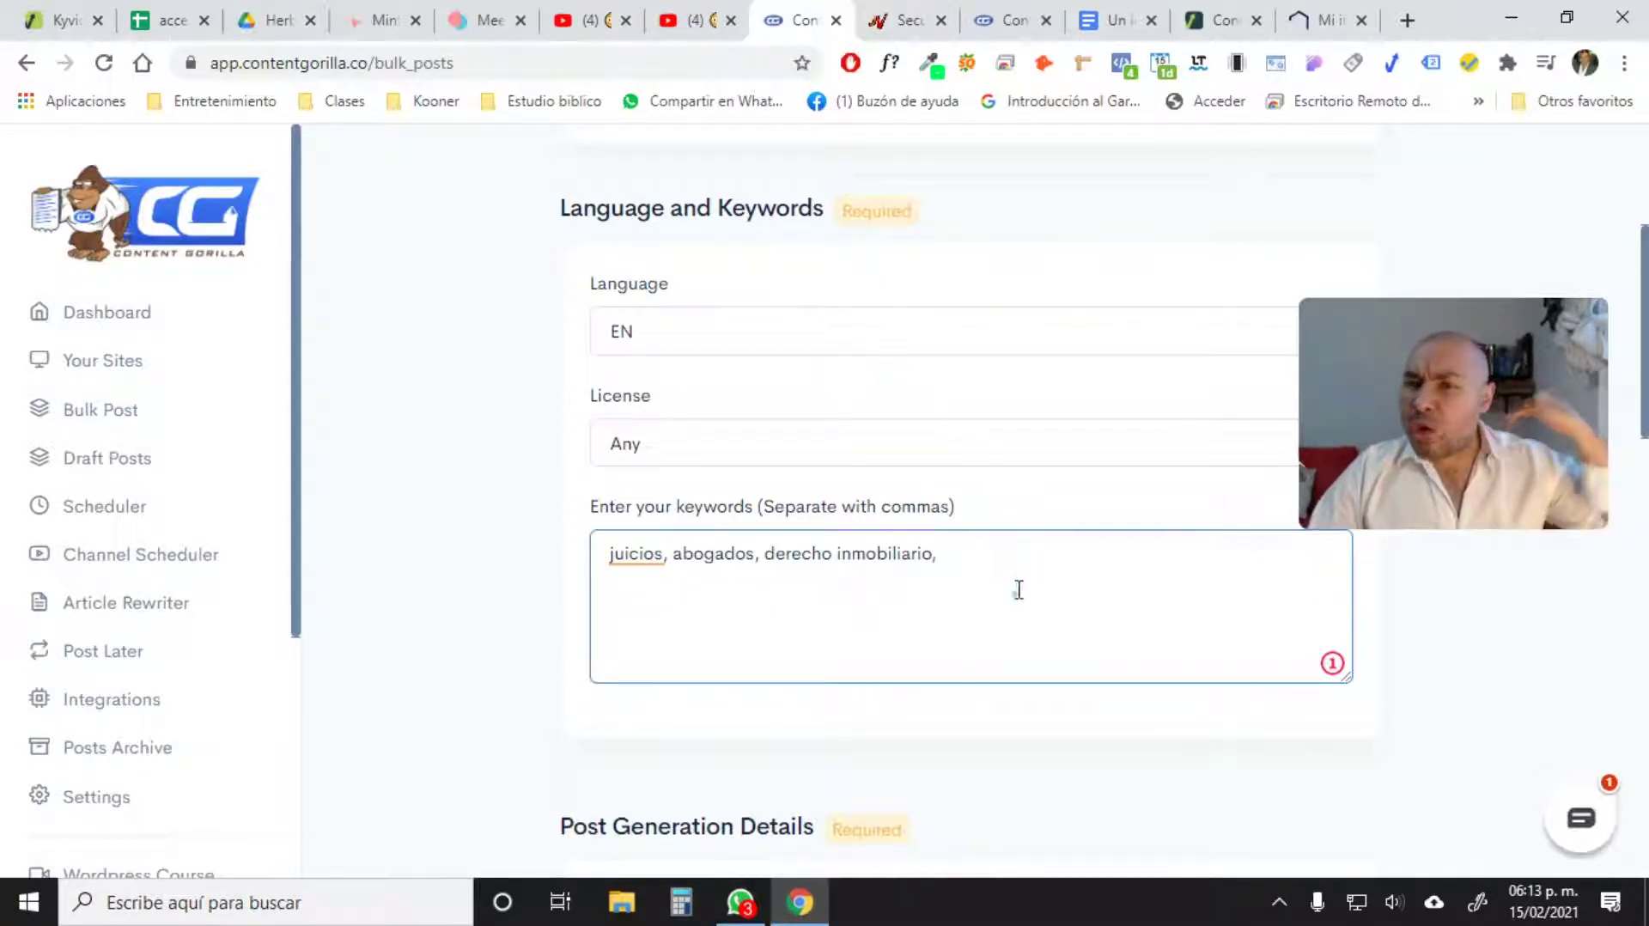
# Switch to the published article on the Sejie website for a quick look and return to the bulk post form.
pyautogui.click(1298, 21)
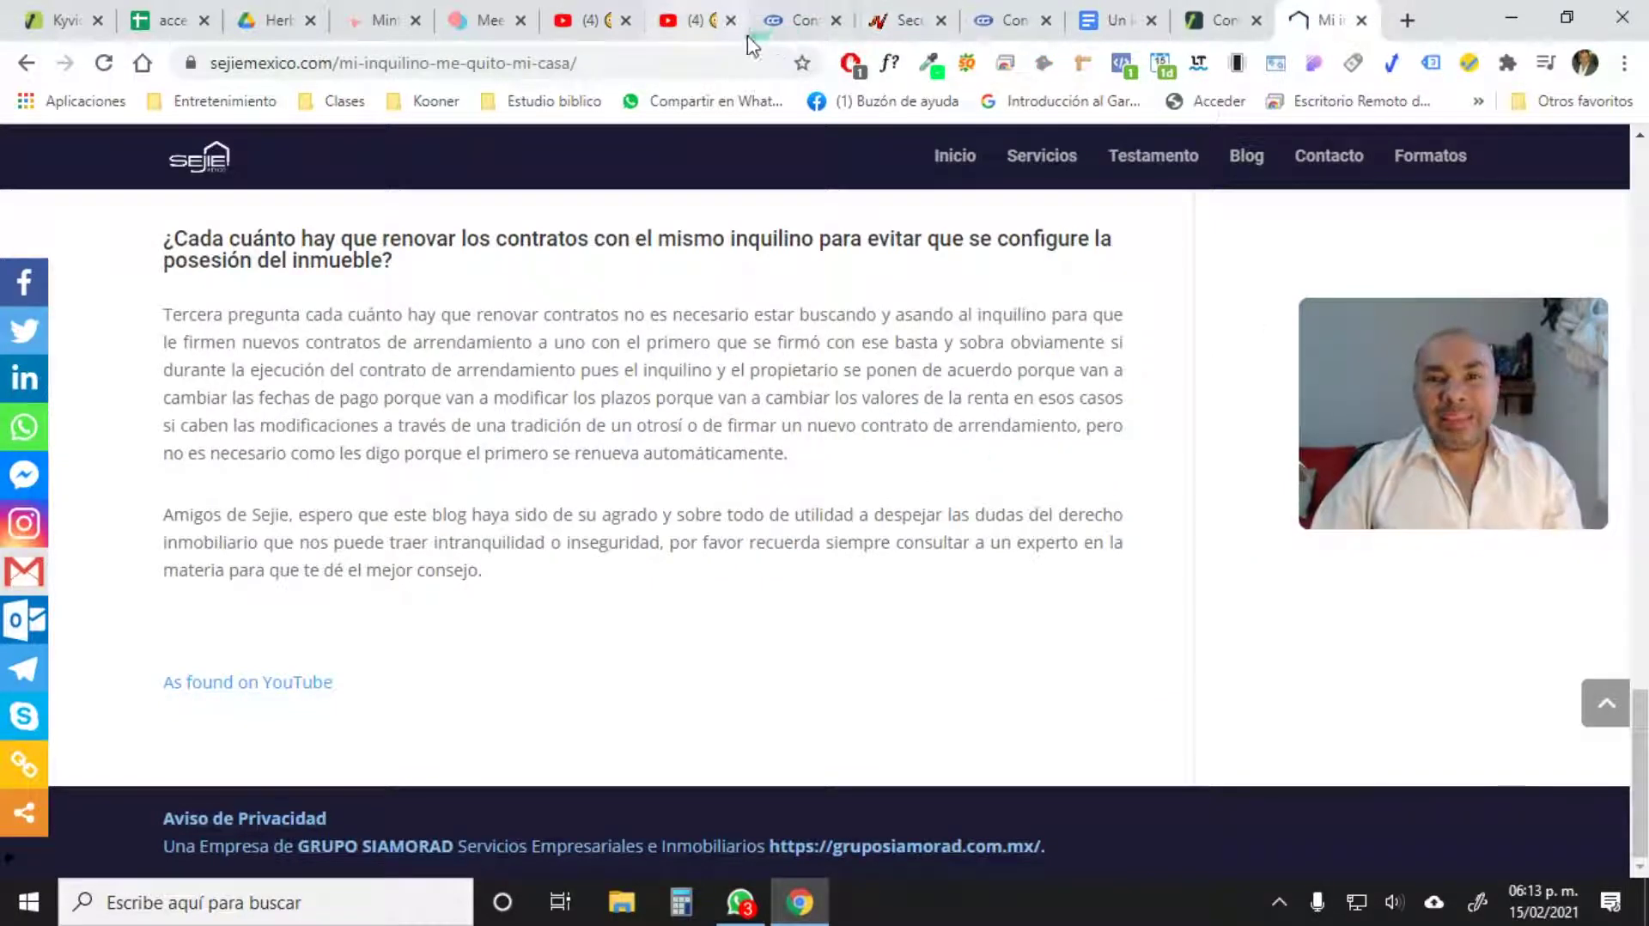
pyautogui.click(776, 23)
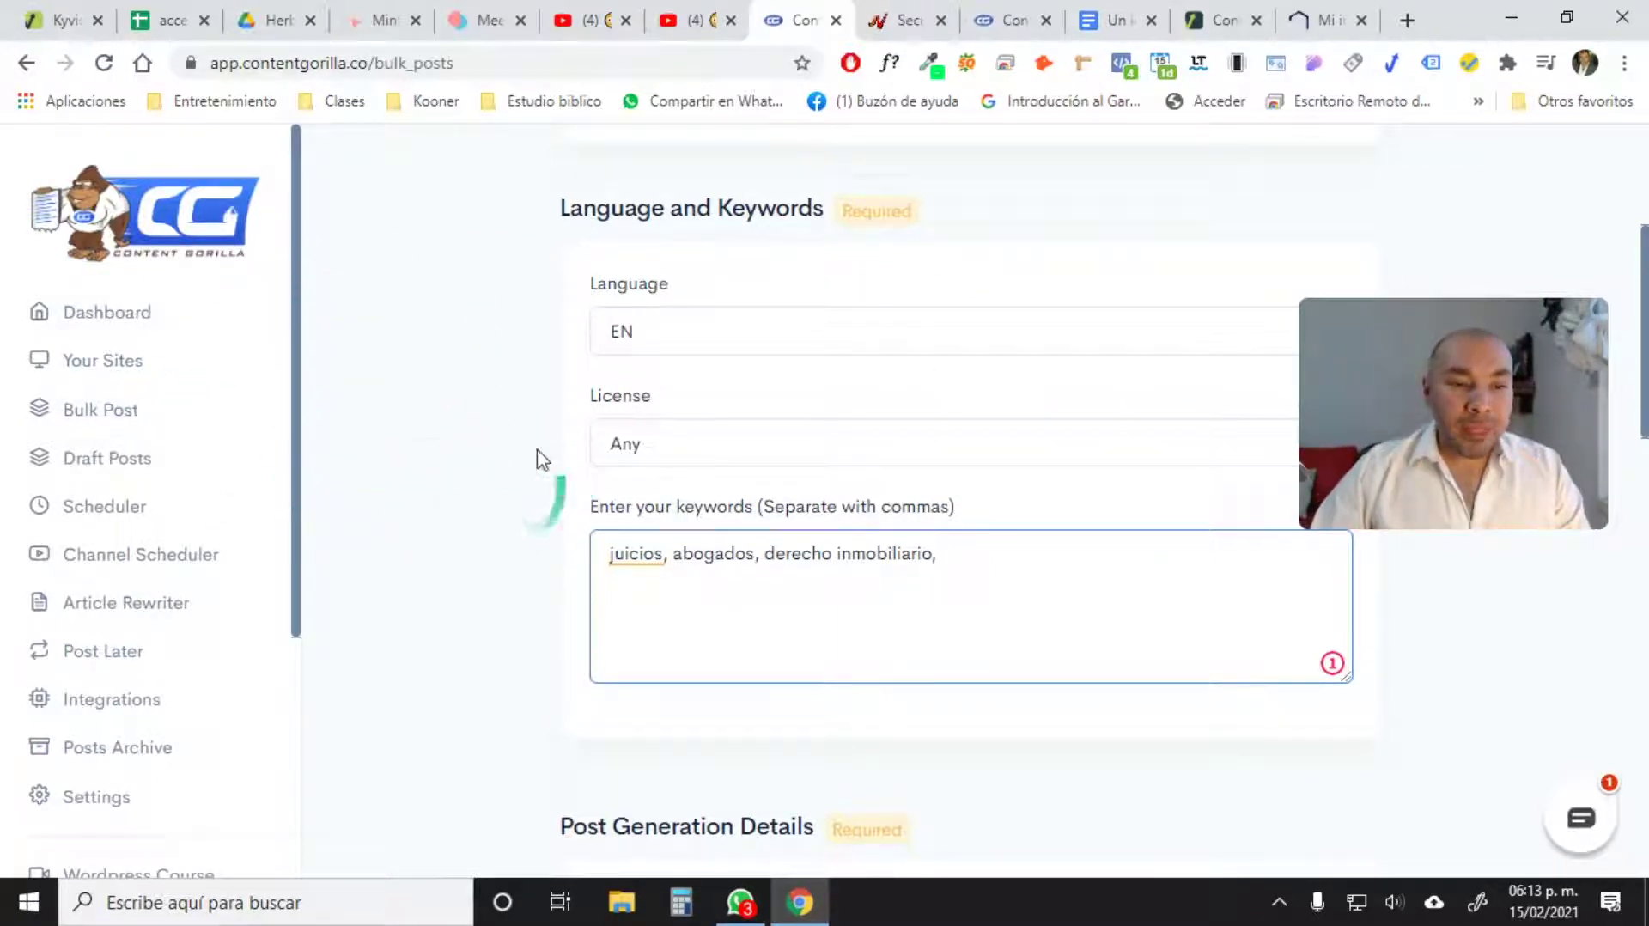
# Open the integrations page and connect a LinkedIn profile by signing in to the account.
pyautogui.click(138, 698)
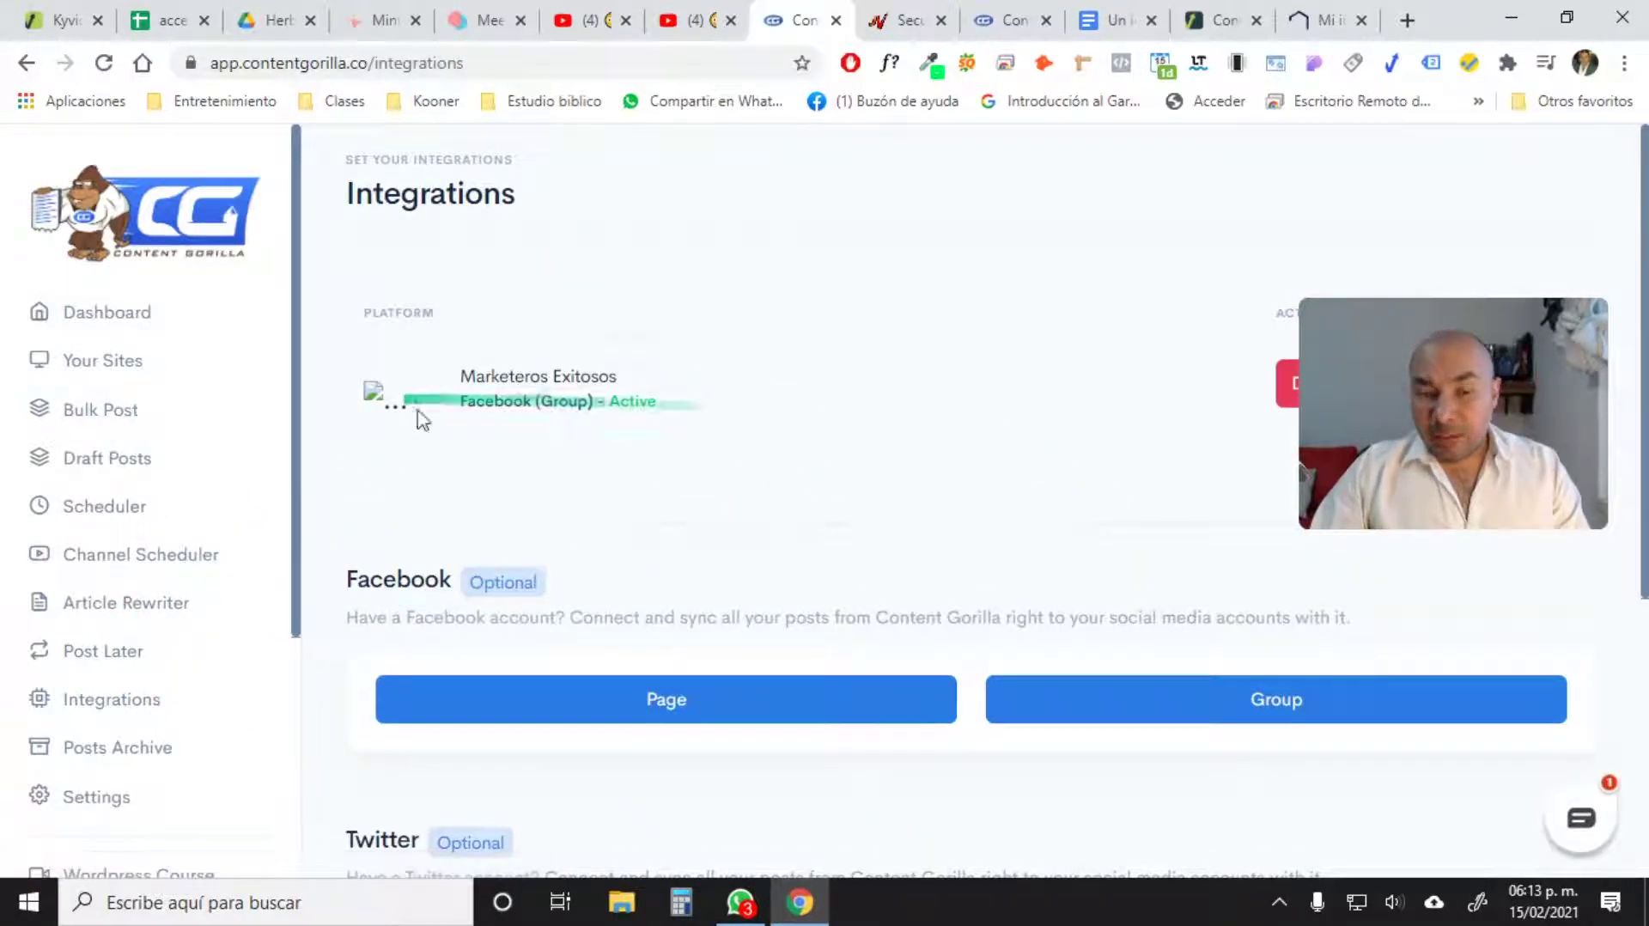
pyautogui.scroll(-2, 992, 397)
pyautogui.scroll(-3, 986, 505)
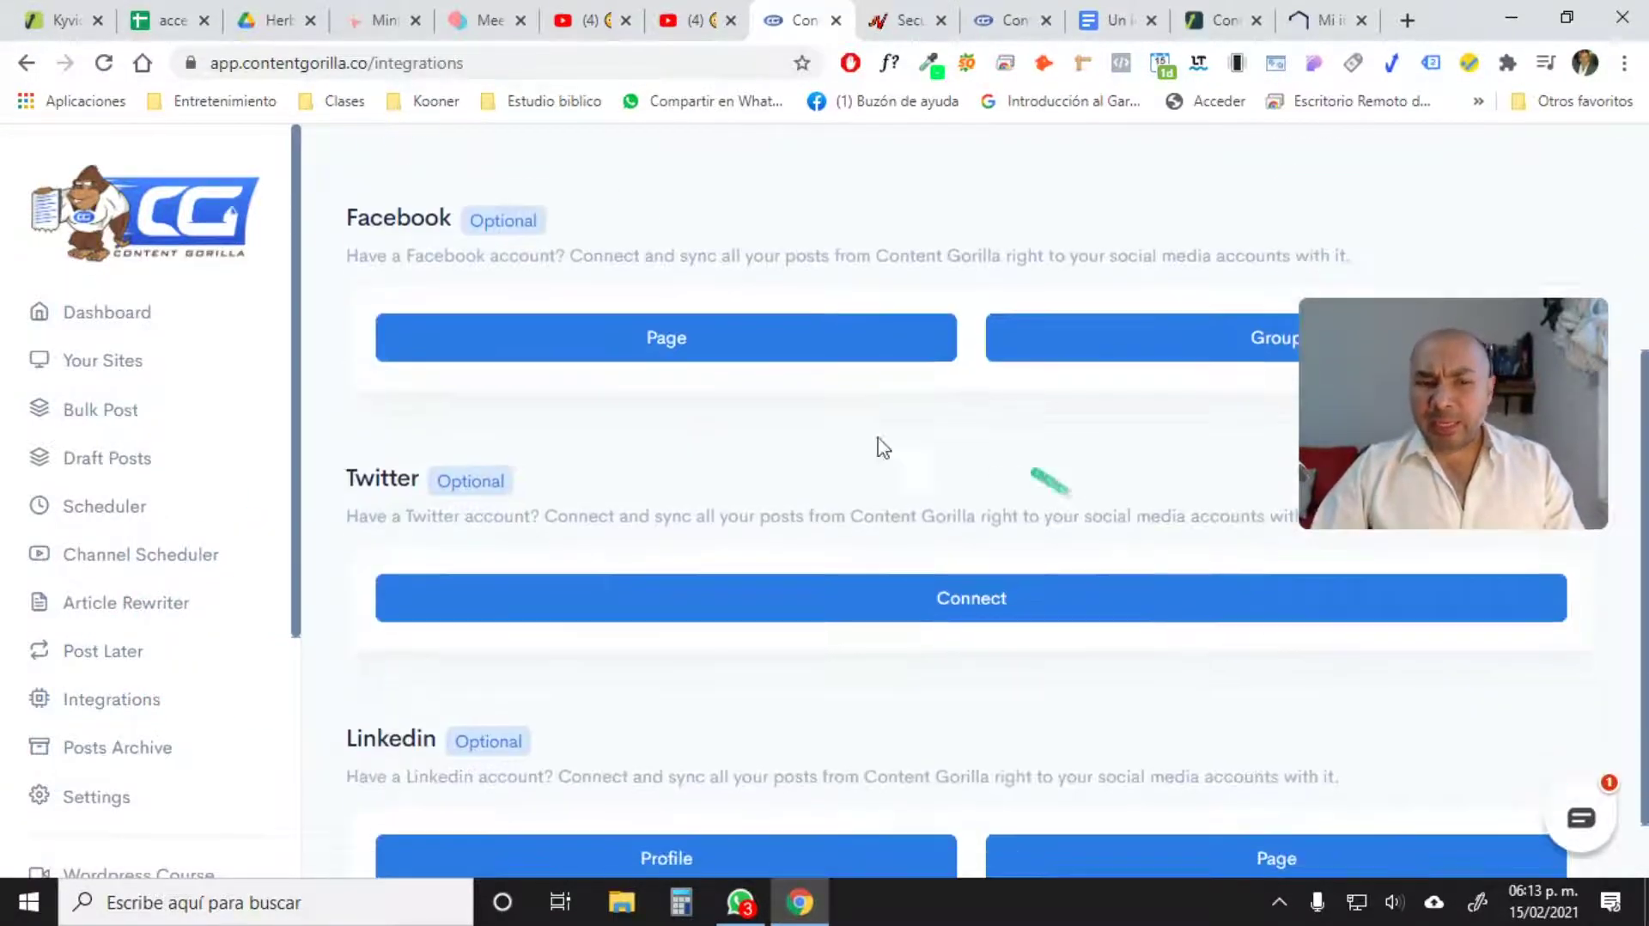
pyautogui.scroll(-1, 626, 544)
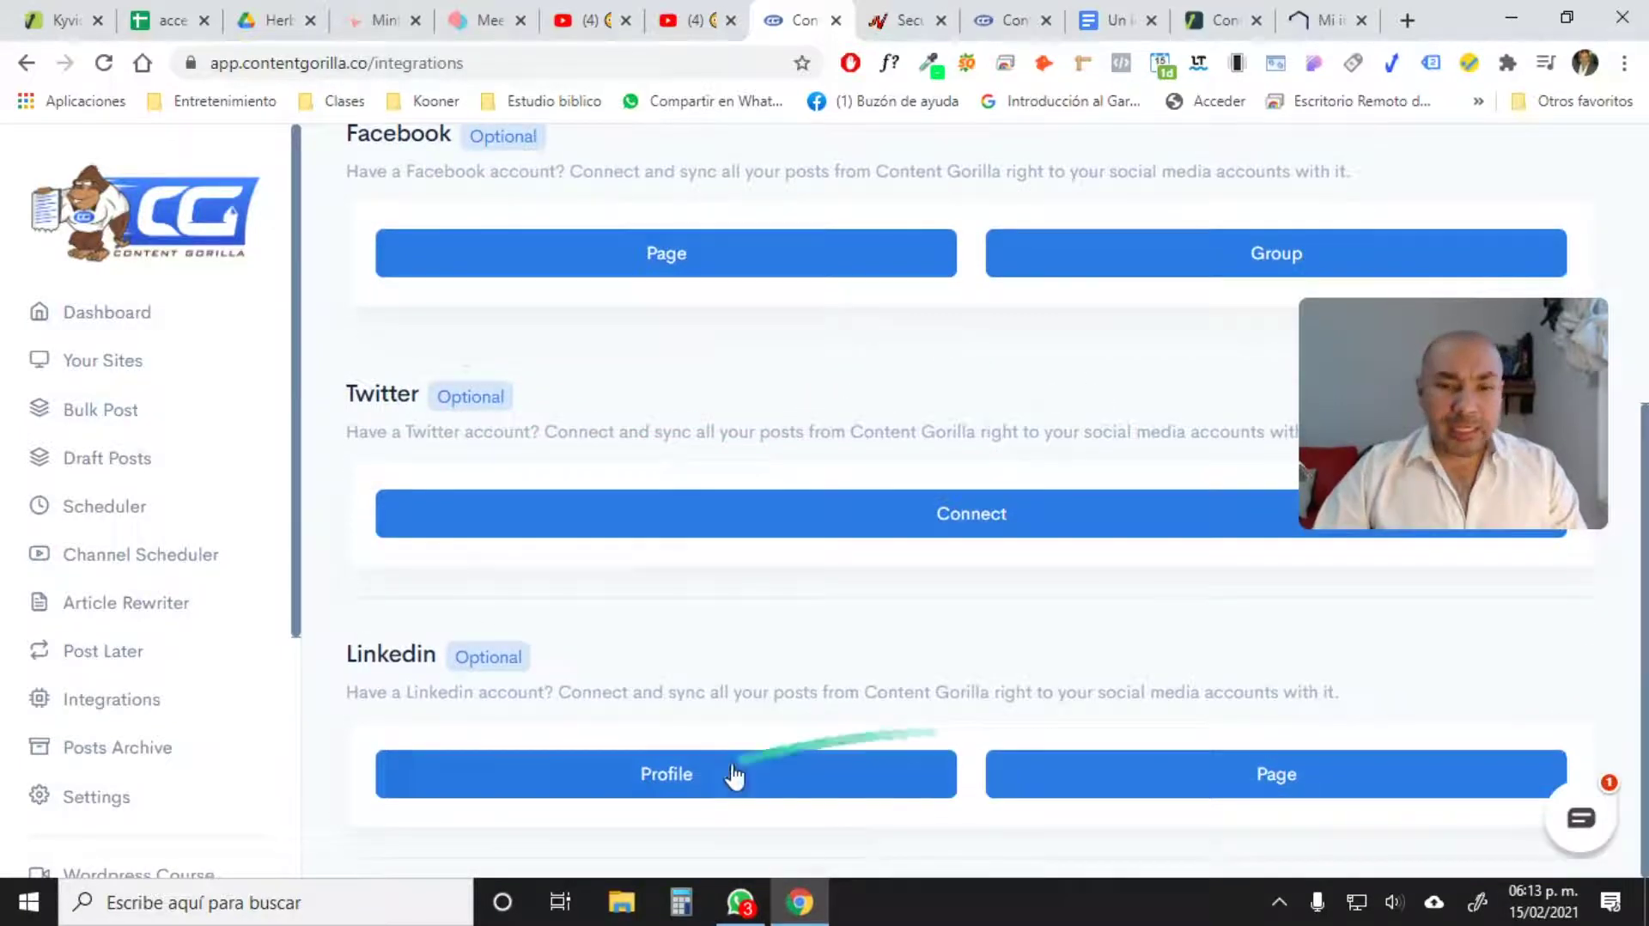
pyautogui.click(838, 786)
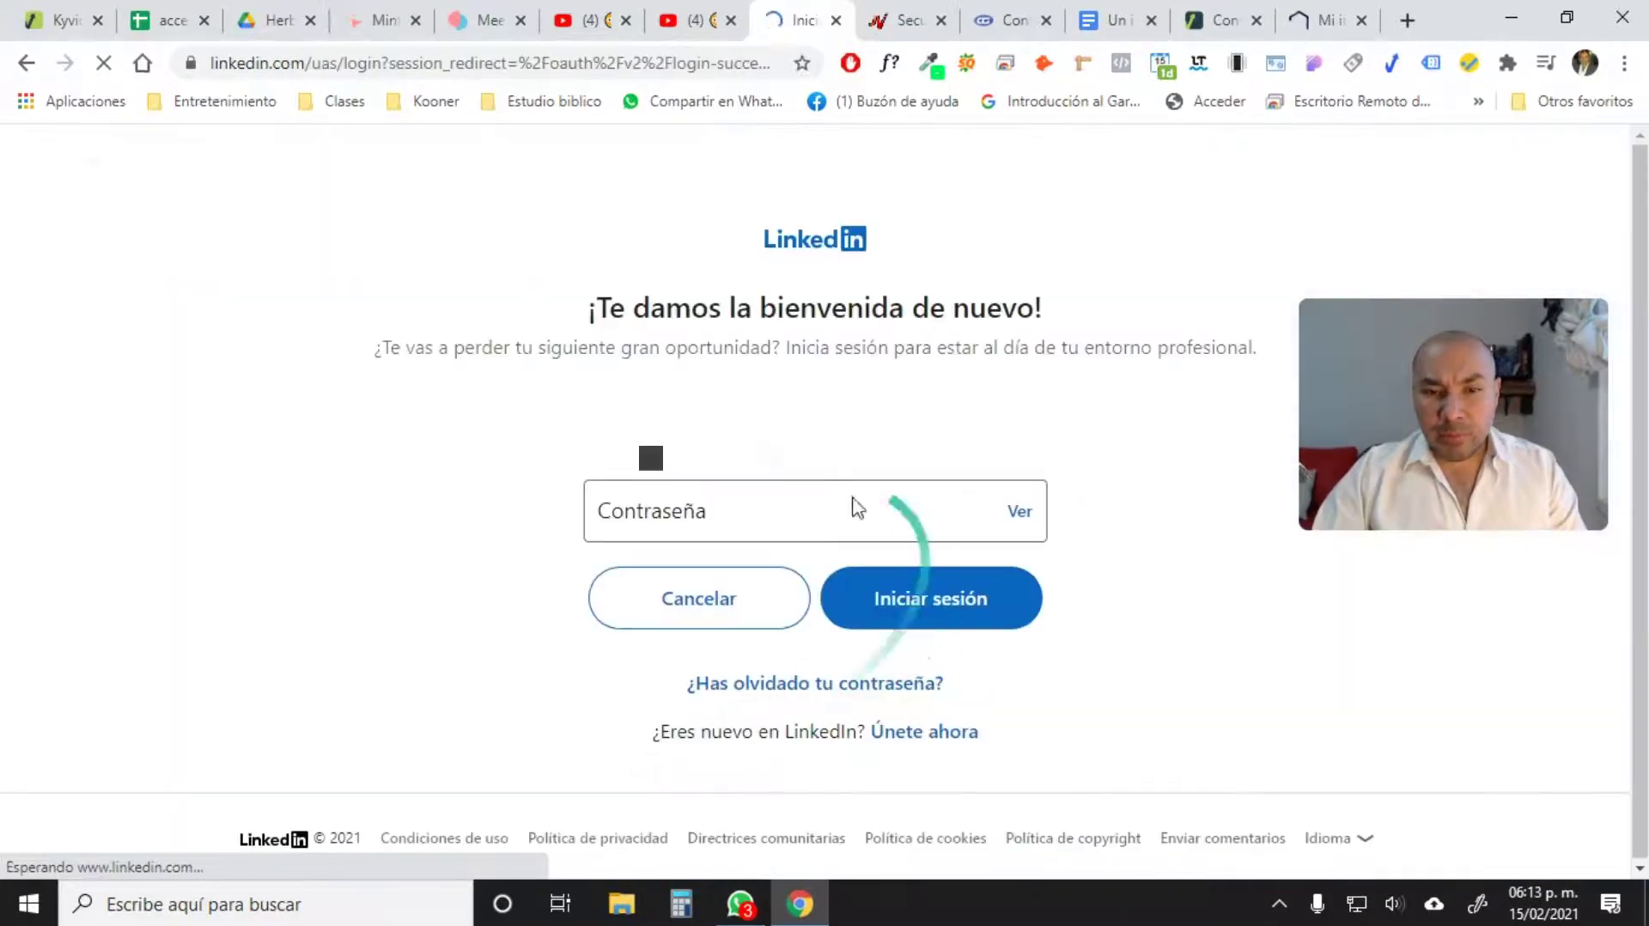
pyautogui.click(963, 620)
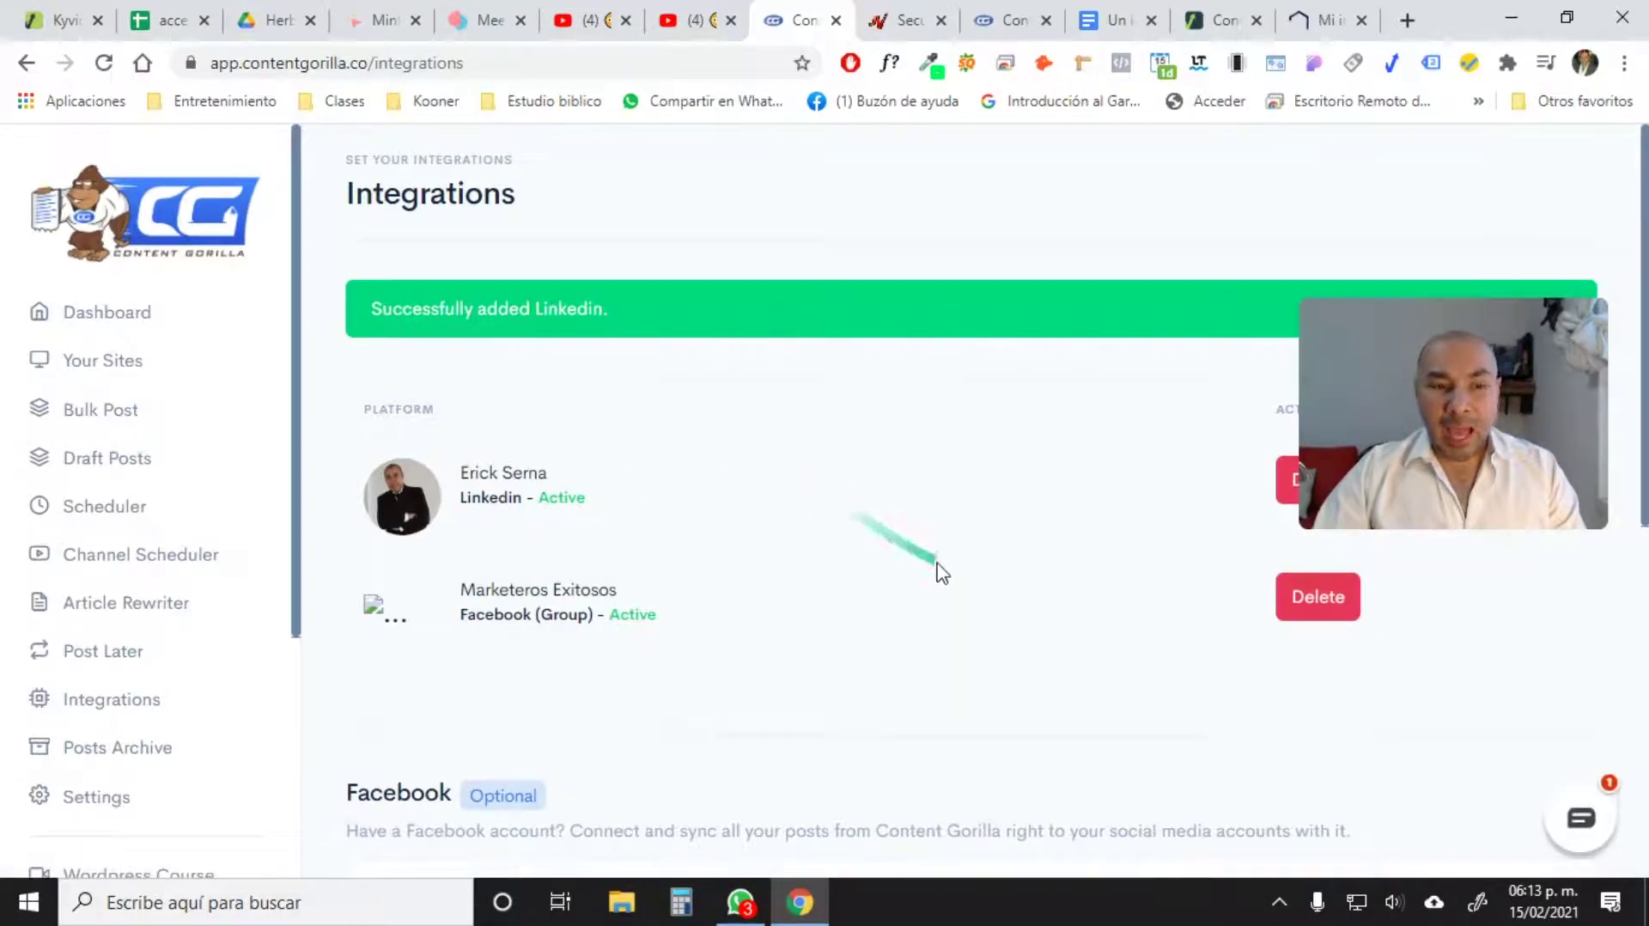
pyautogui.scroll(-3, 137, 668)
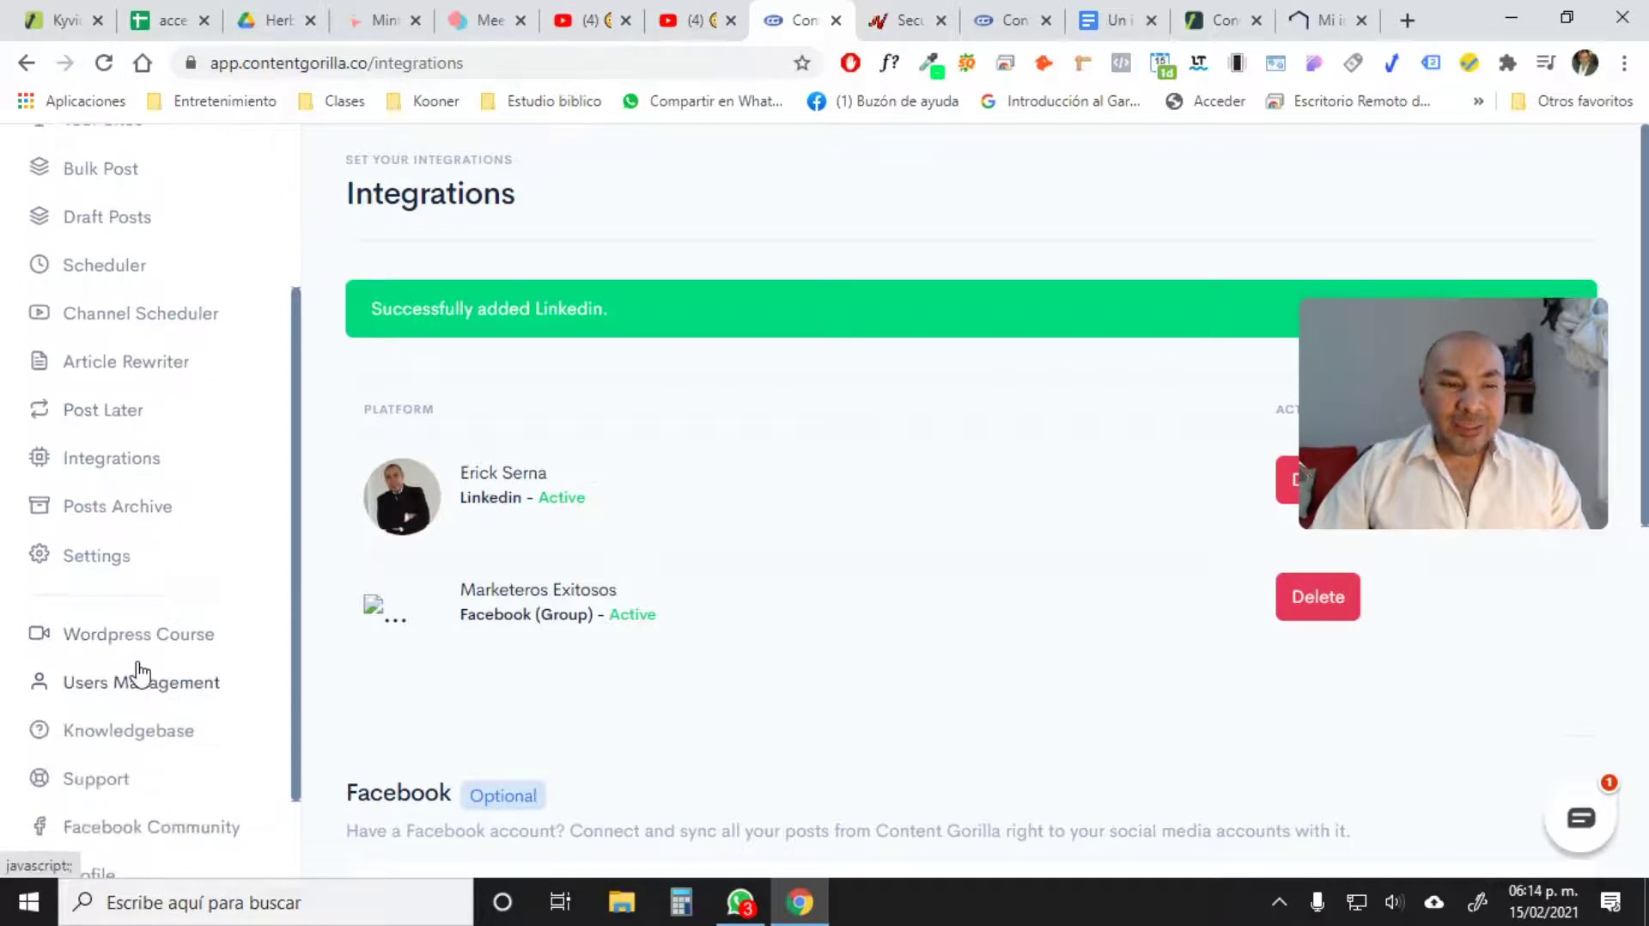
pyautogui.scroll(3, 141, 672)
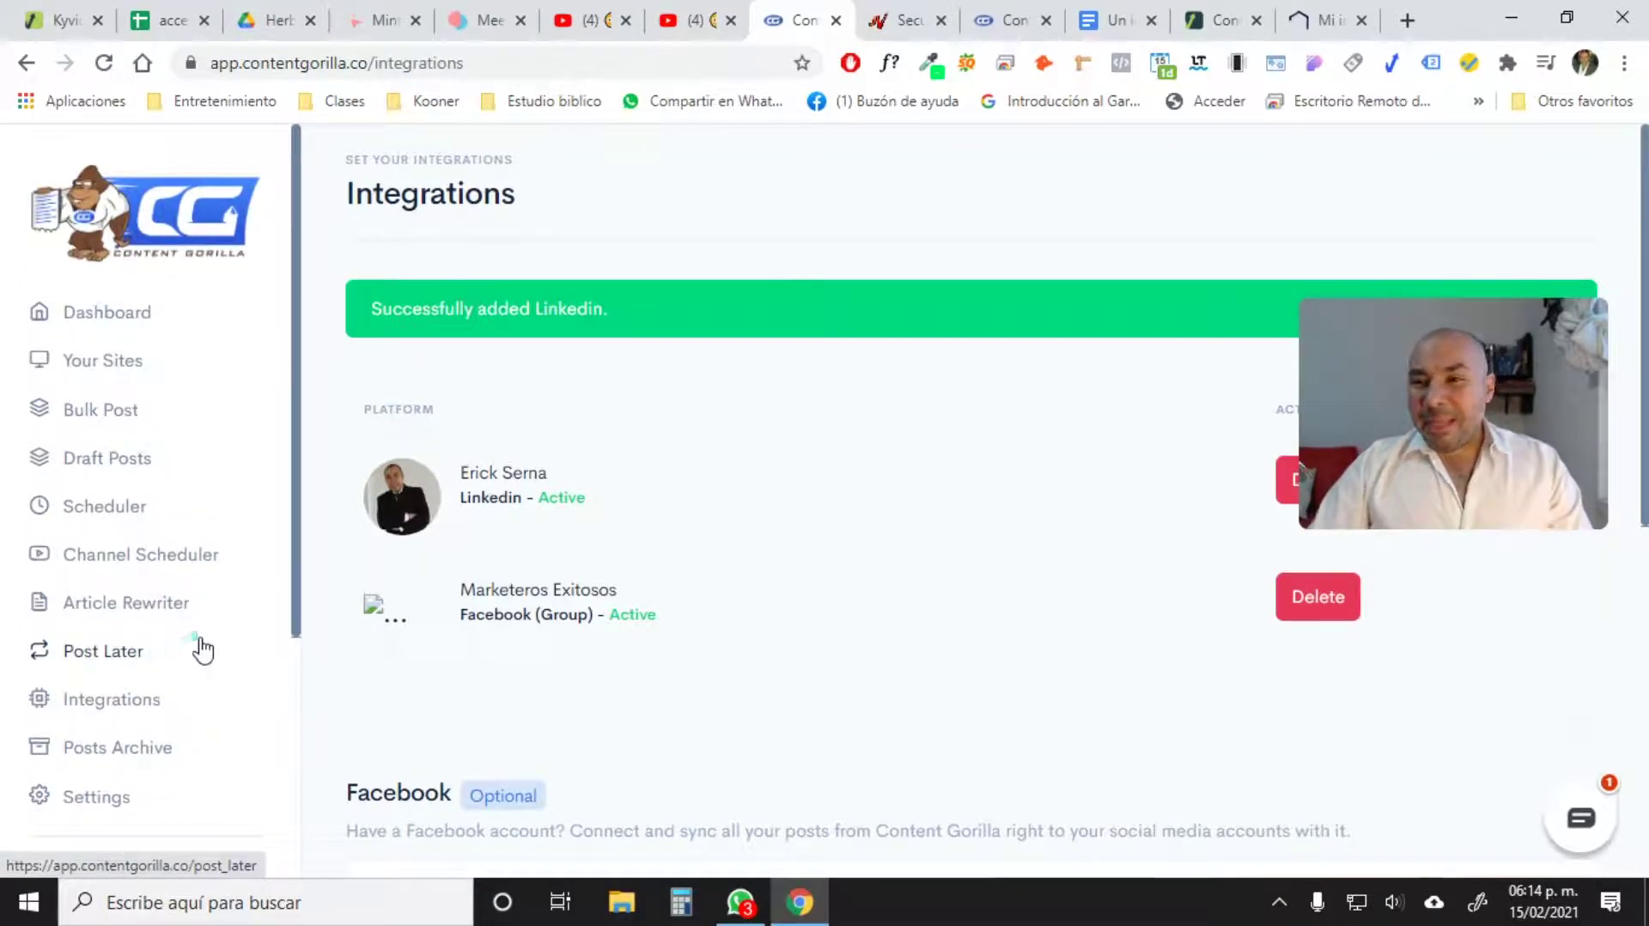